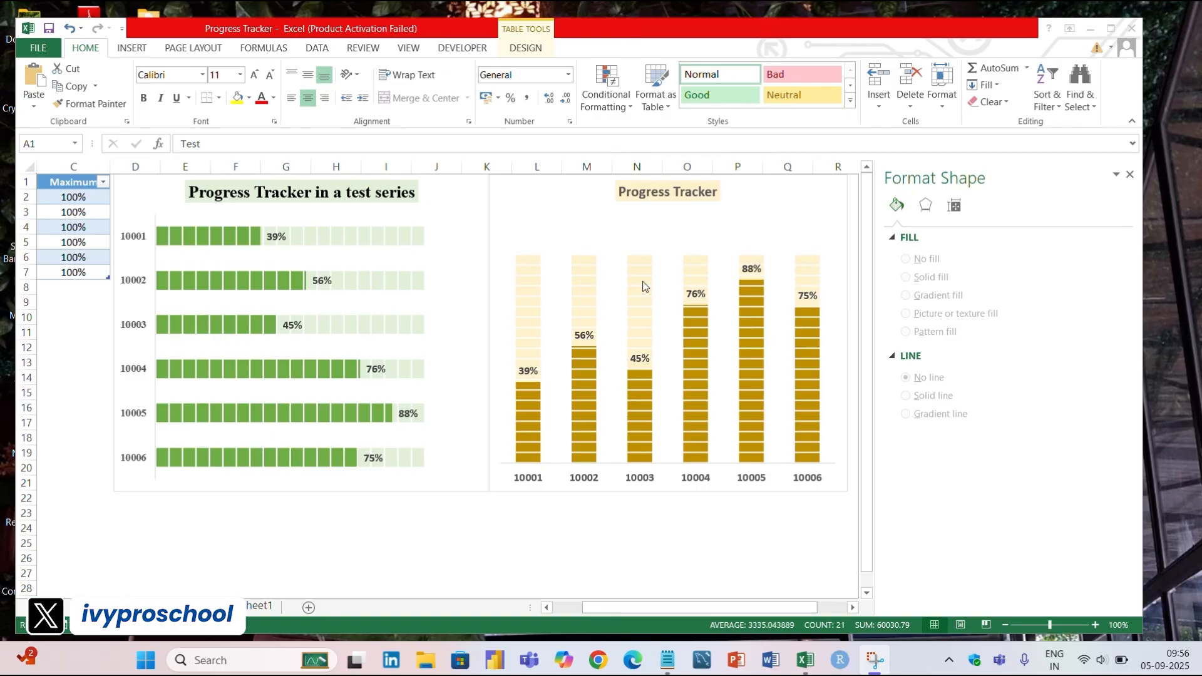
Insert a clustered bar chart from the full Test, Avg_Score and Maximum table on Sheet1.
click(624, 608)
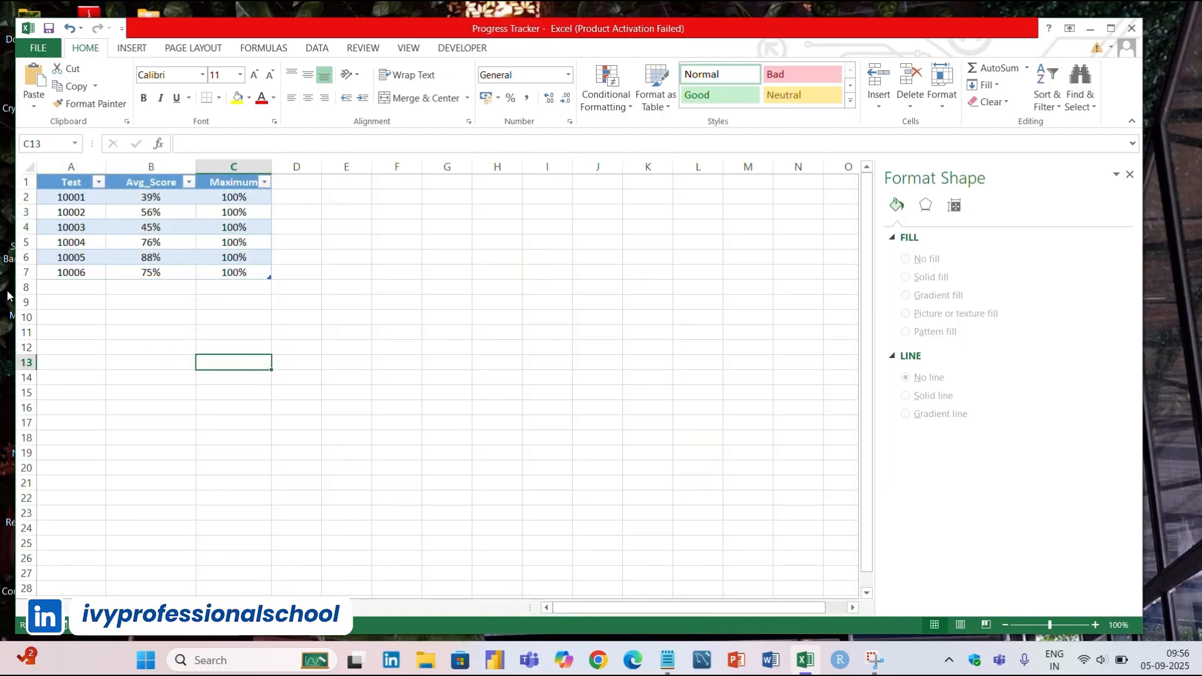
drag(59, 193, 263, 271)
click(346, 272)
click(65, 182)
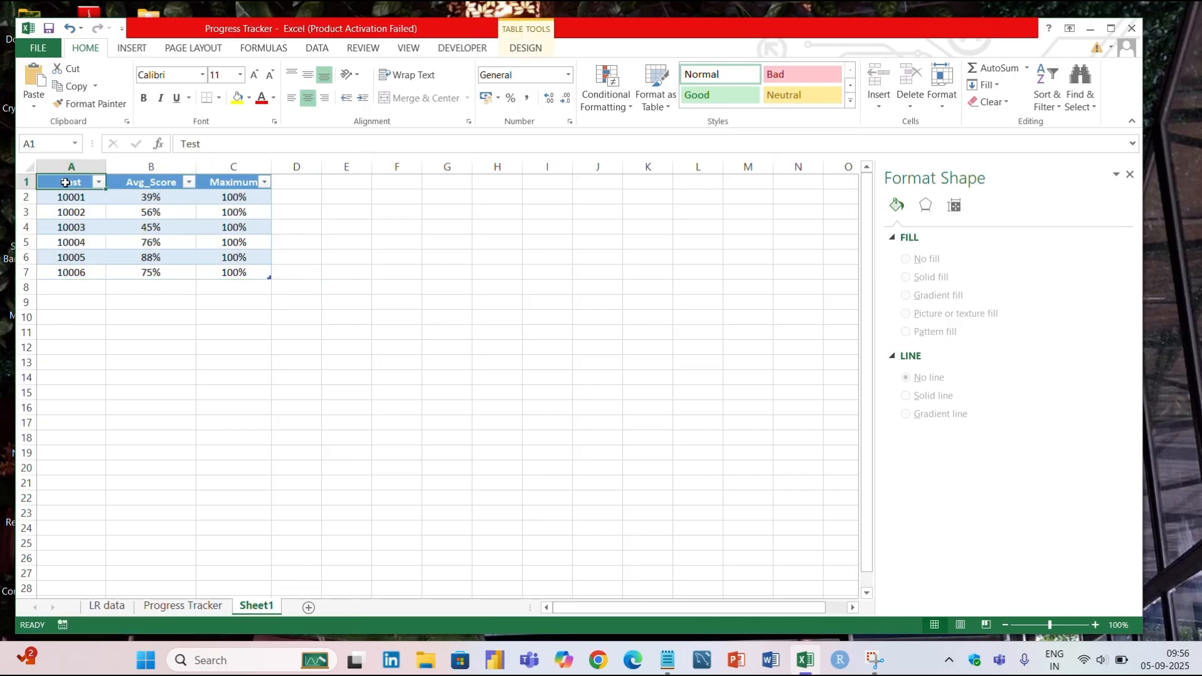
key(ctrl+a)
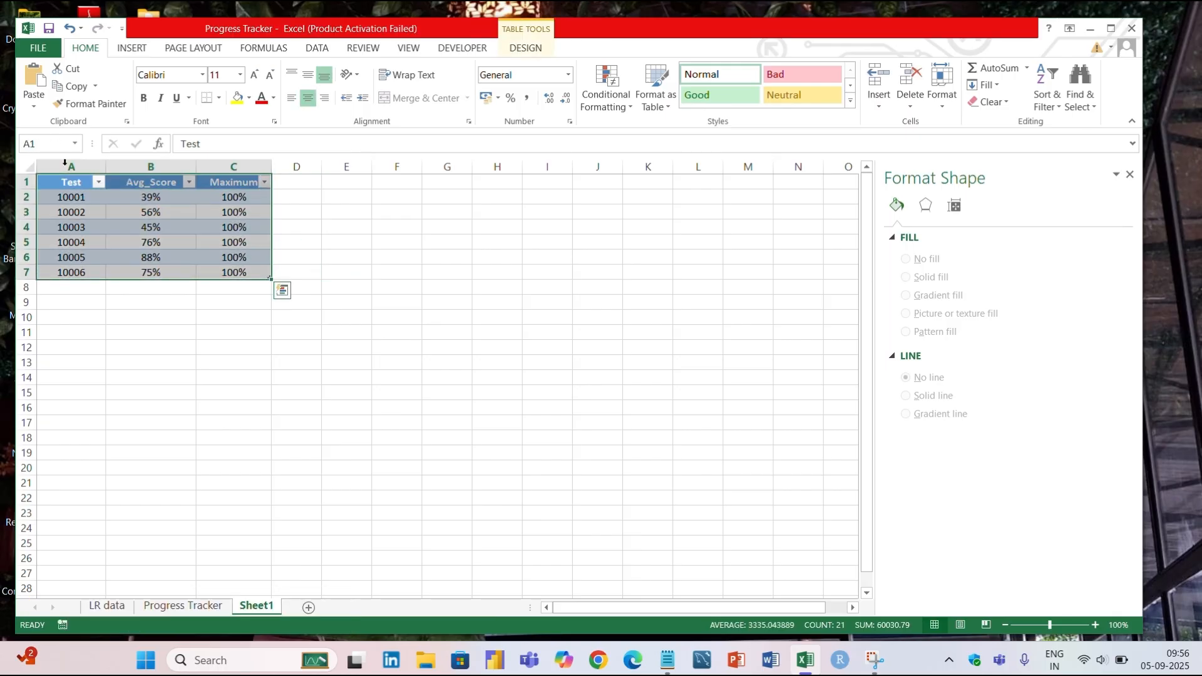
click(134, 49)
click(440, 81)
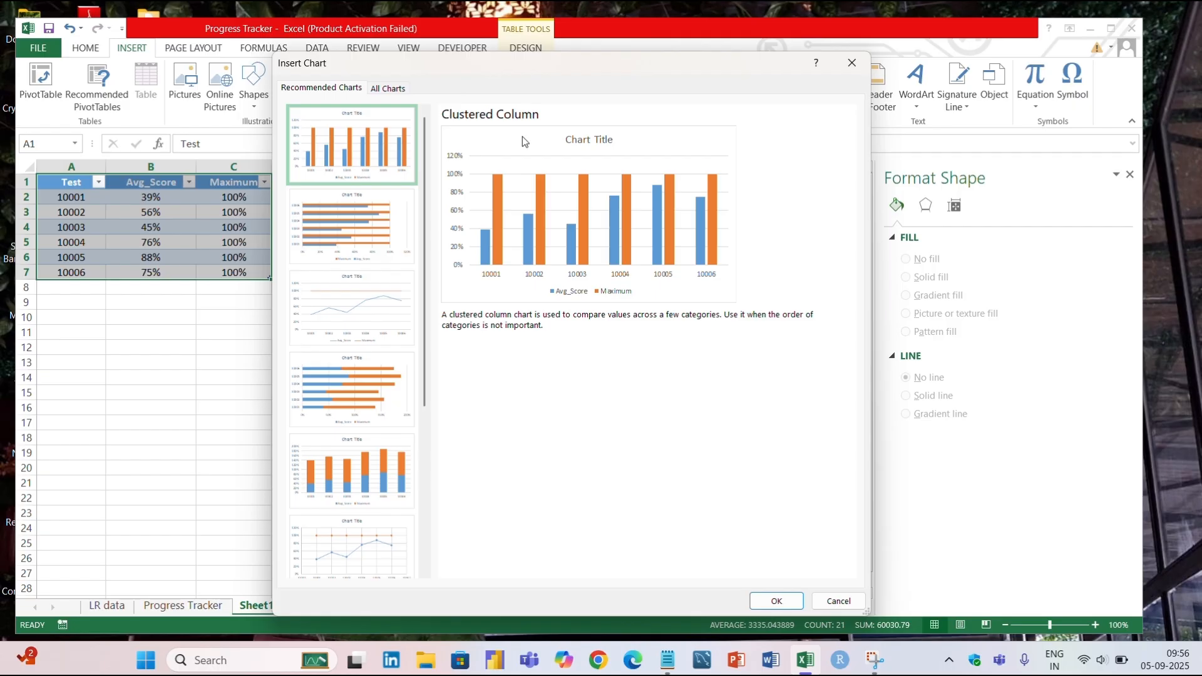
click(346, 229)
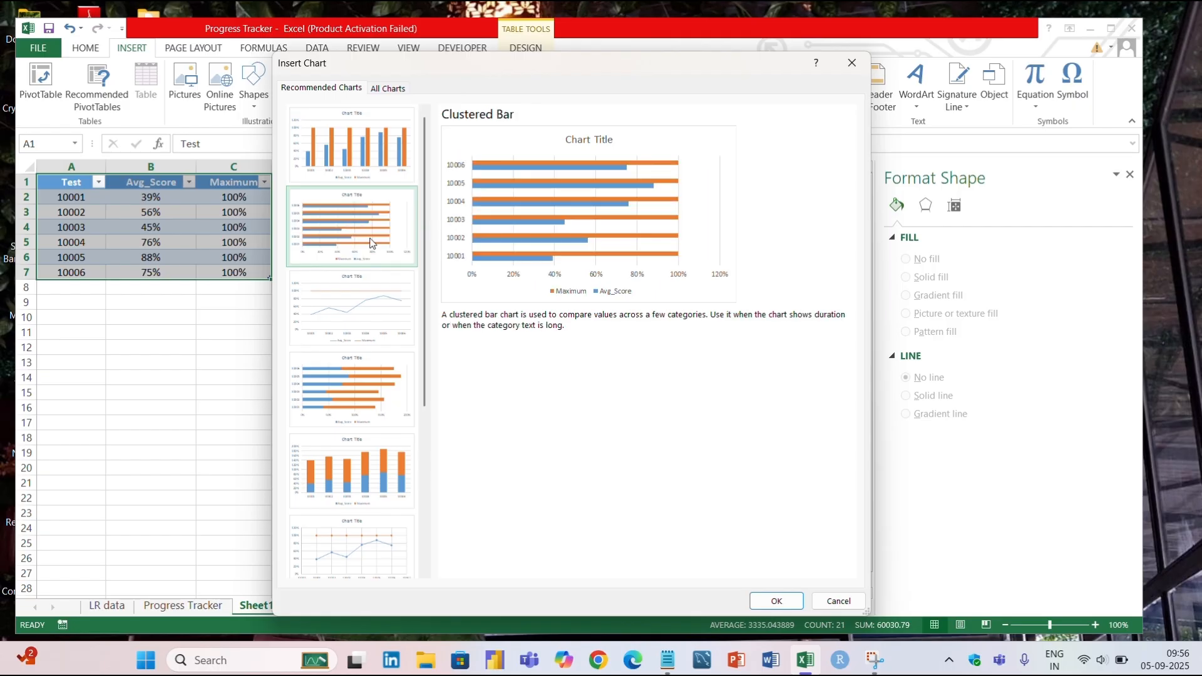
click(768, 603)
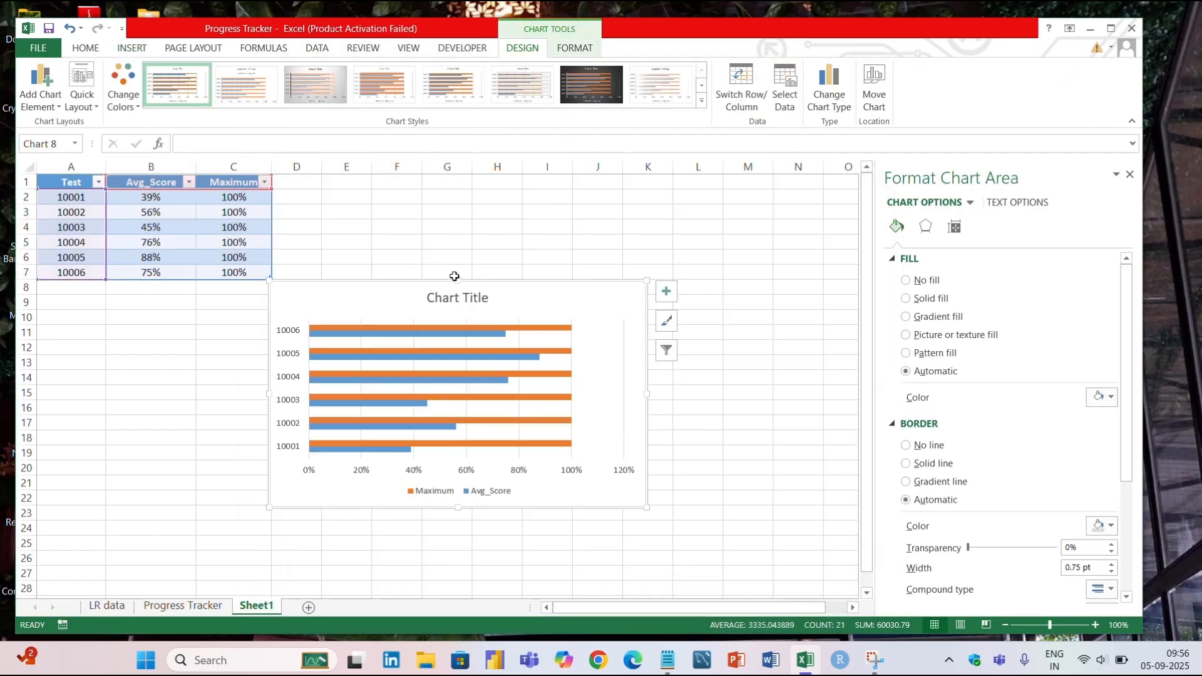
Enlarge the chart upward to the first row beside the table and delete its legend.
drag(459, 282, 512, 183)
click(769, 254)
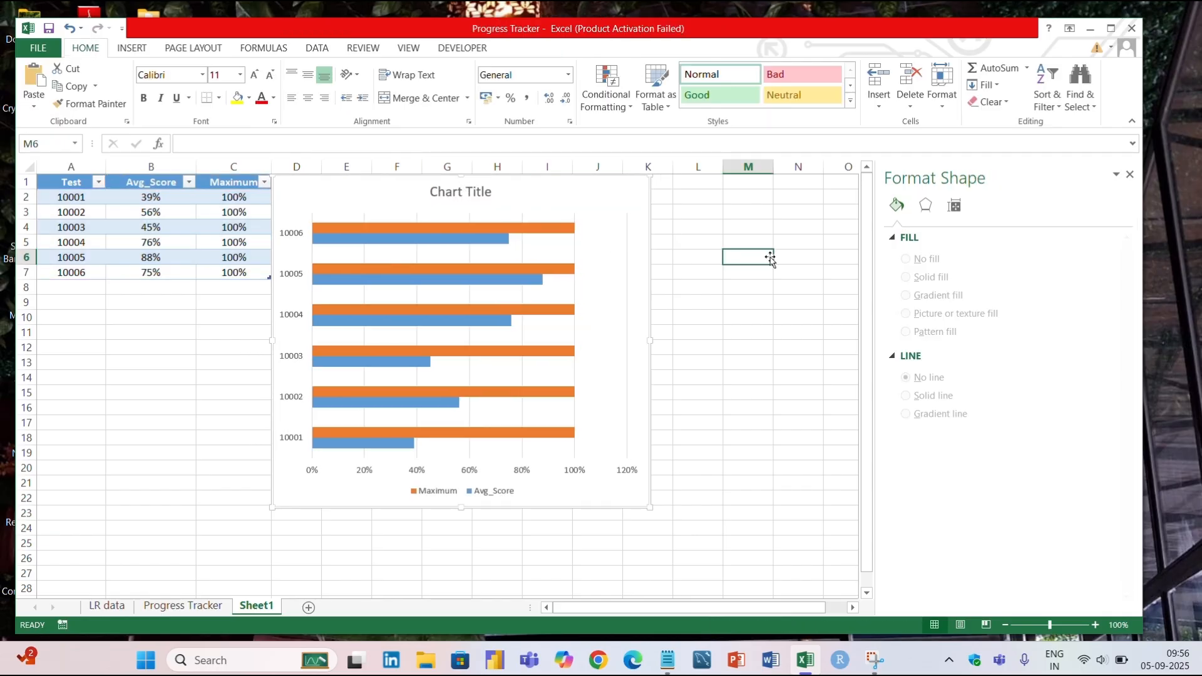
click(452, 490)
key(Delete)
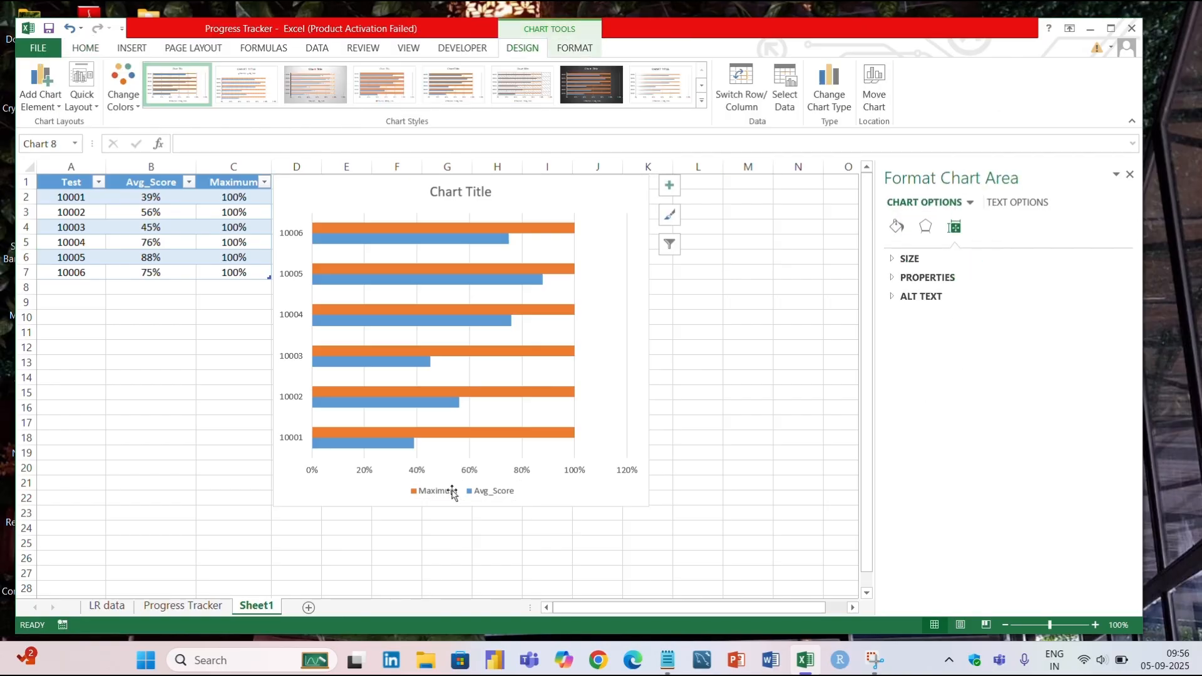
Set the maximum bound of the chart's percentage axis to 1.0.
click(470, 499)
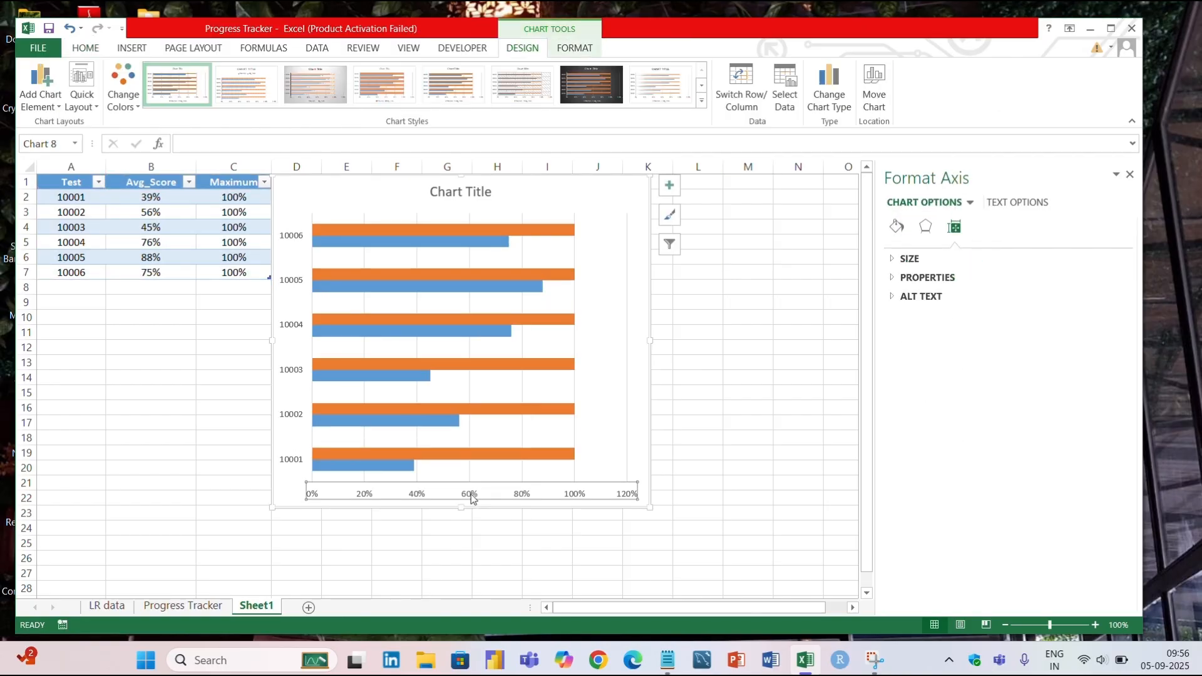
click(983, 226)
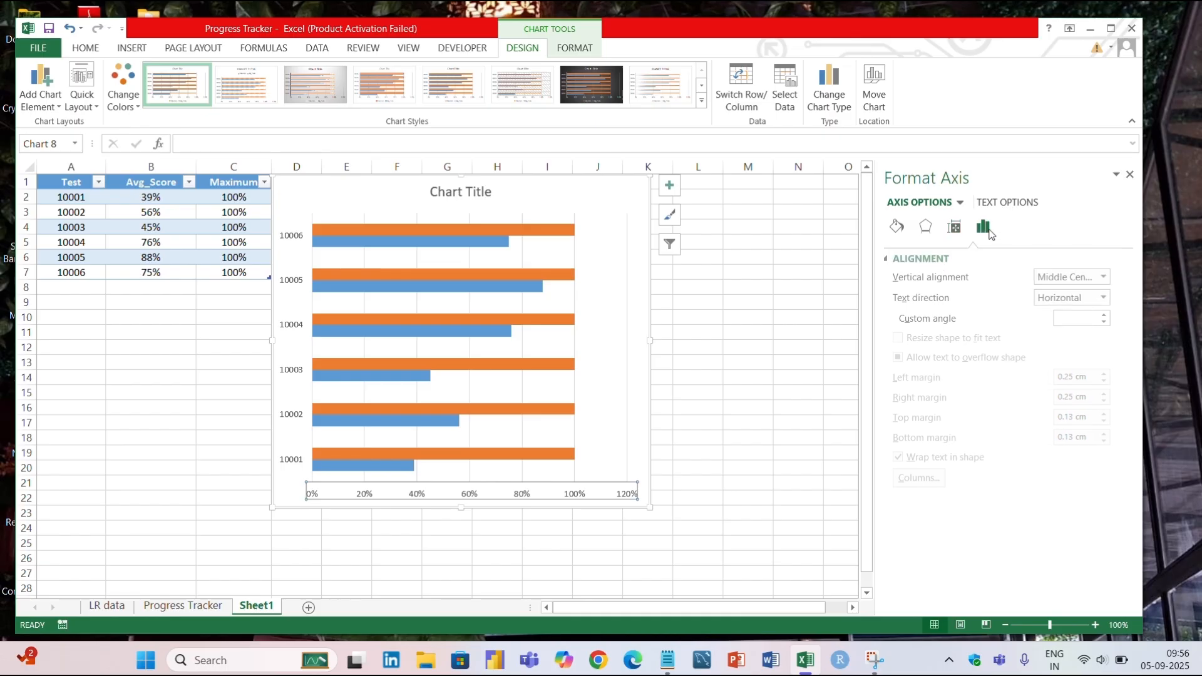
click(954, 258)
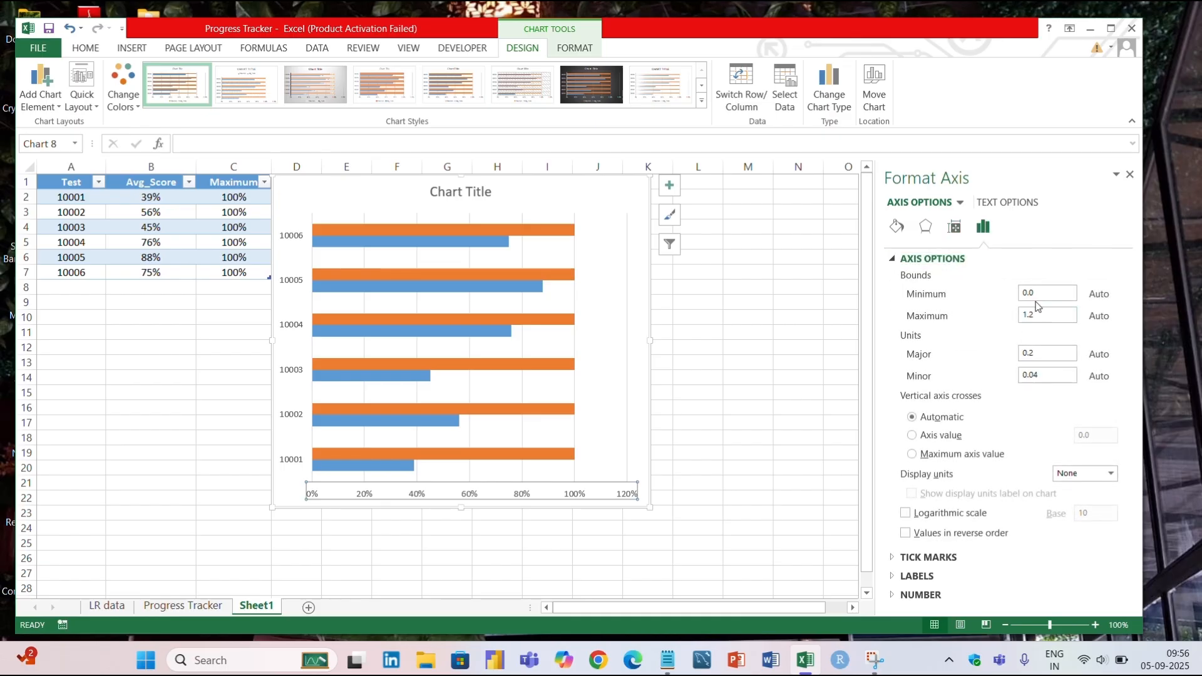
click(1041, 317)
key(Return)
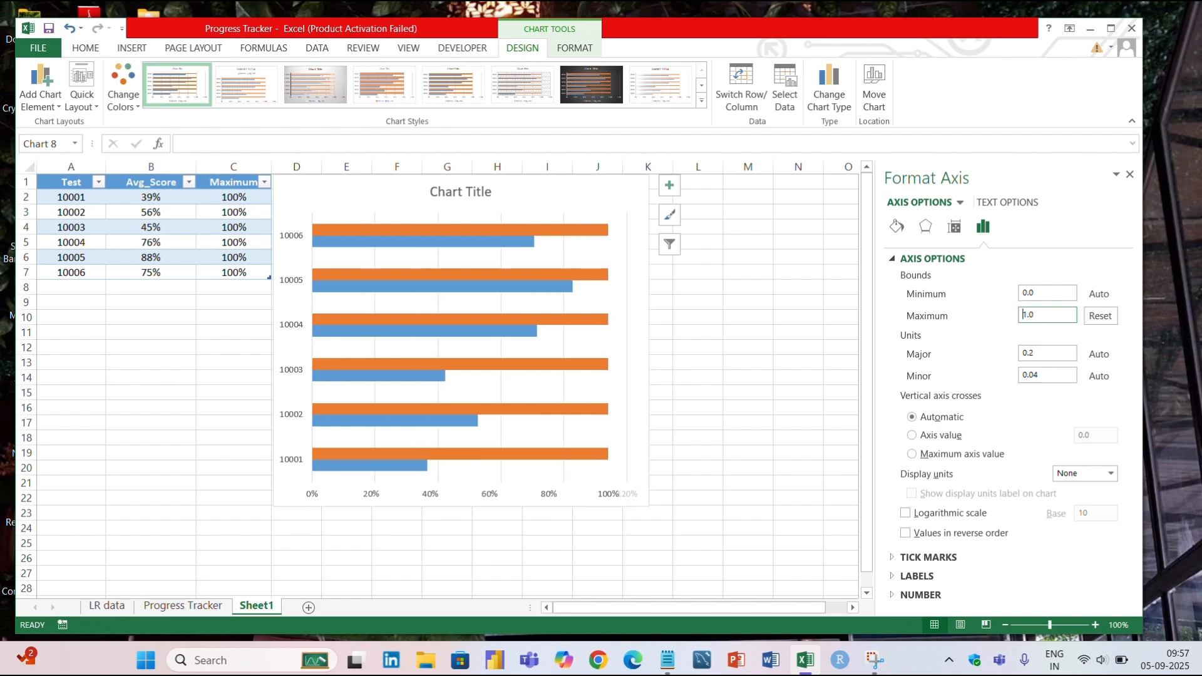
Remove the major gridlines from the bar chart.
click(561, 369)
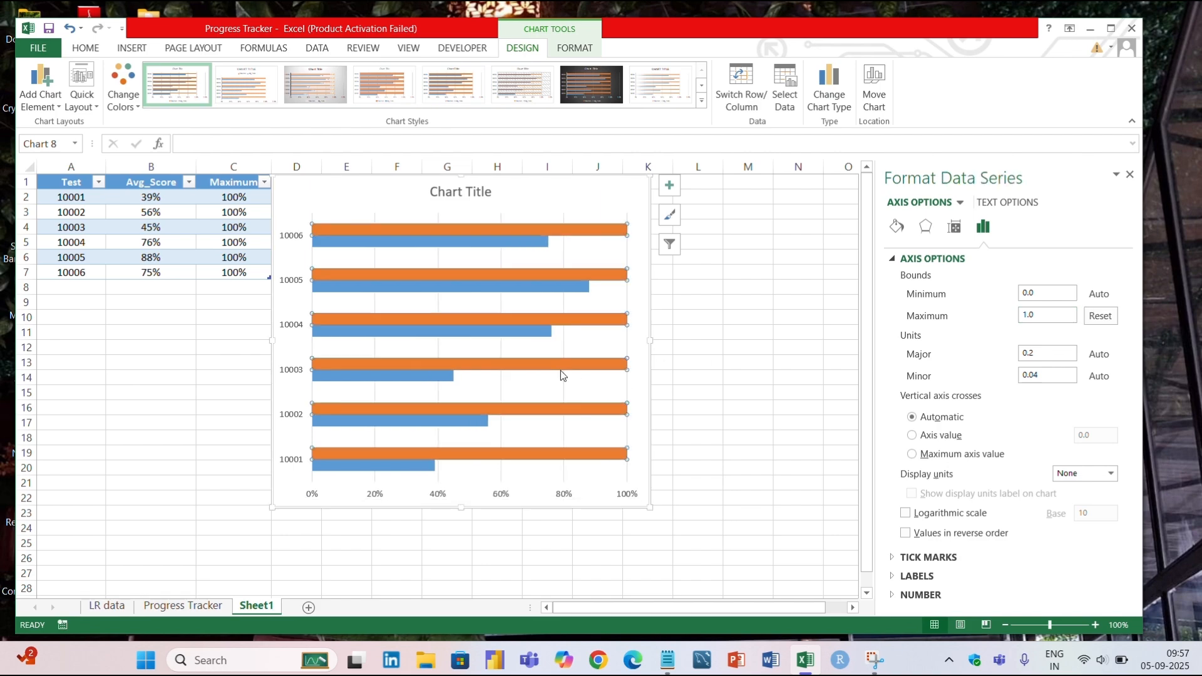
click(564, 381)
click(498, 392)
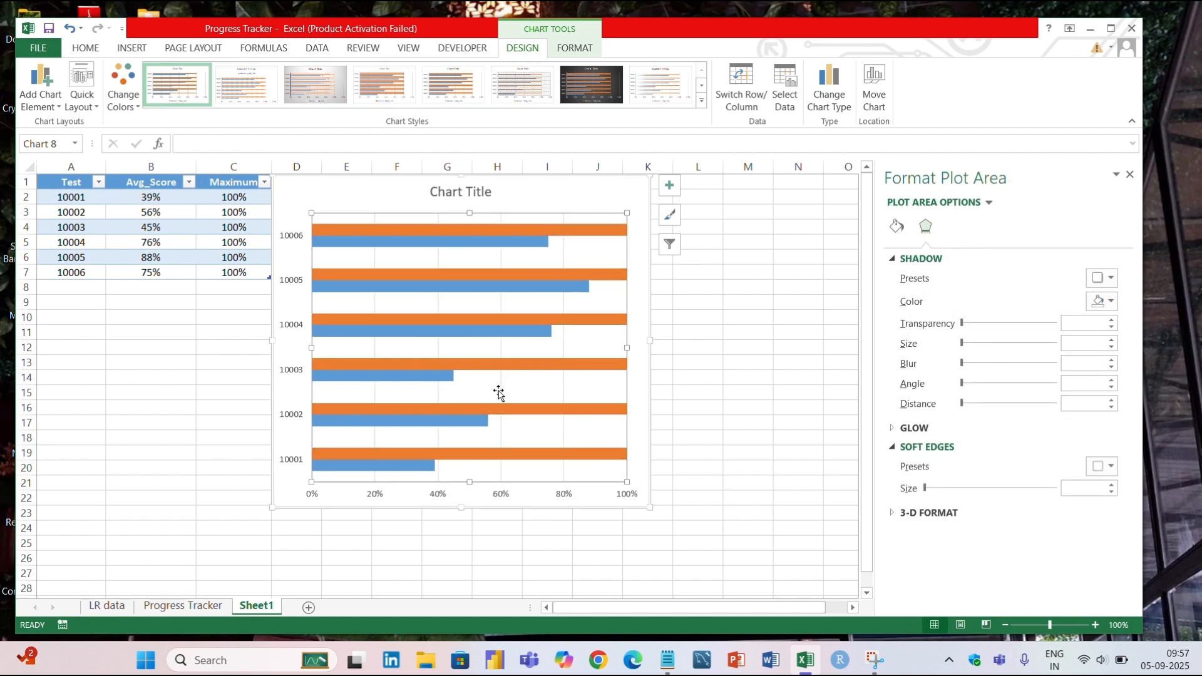
click(501, 392)
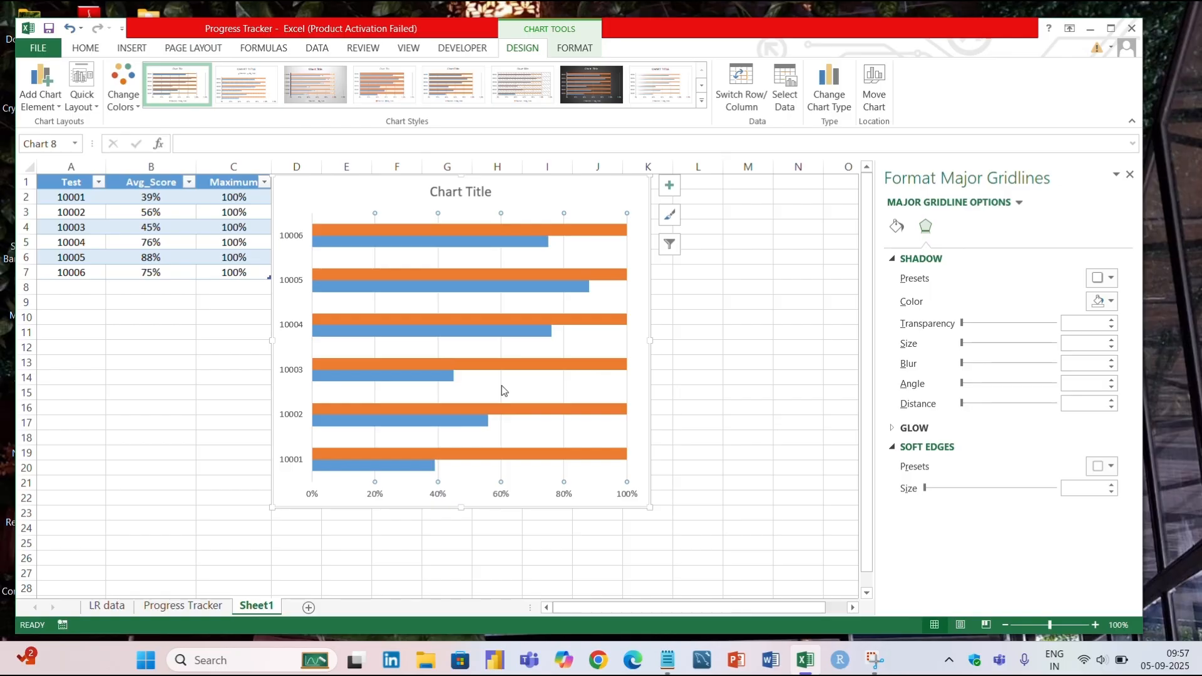
click(503, 391)
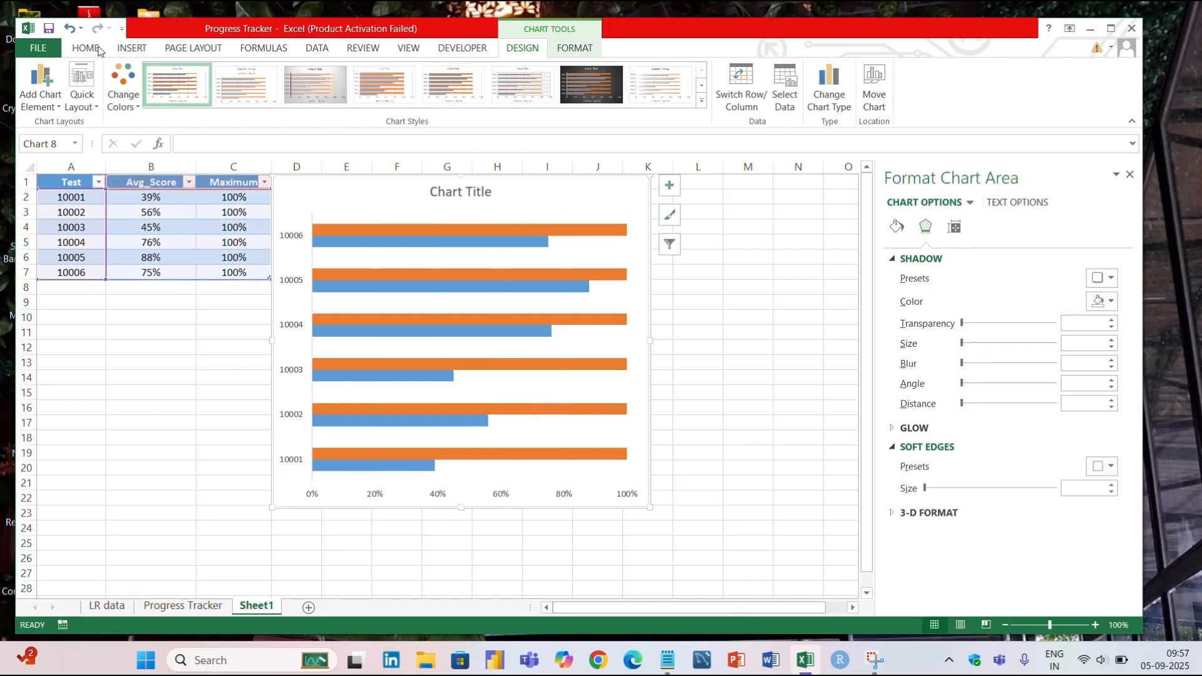
Draw a small rectangle about 0.53 cm high and 1.65 cm wide beside the chart, around cell M3.
click(133, 50)
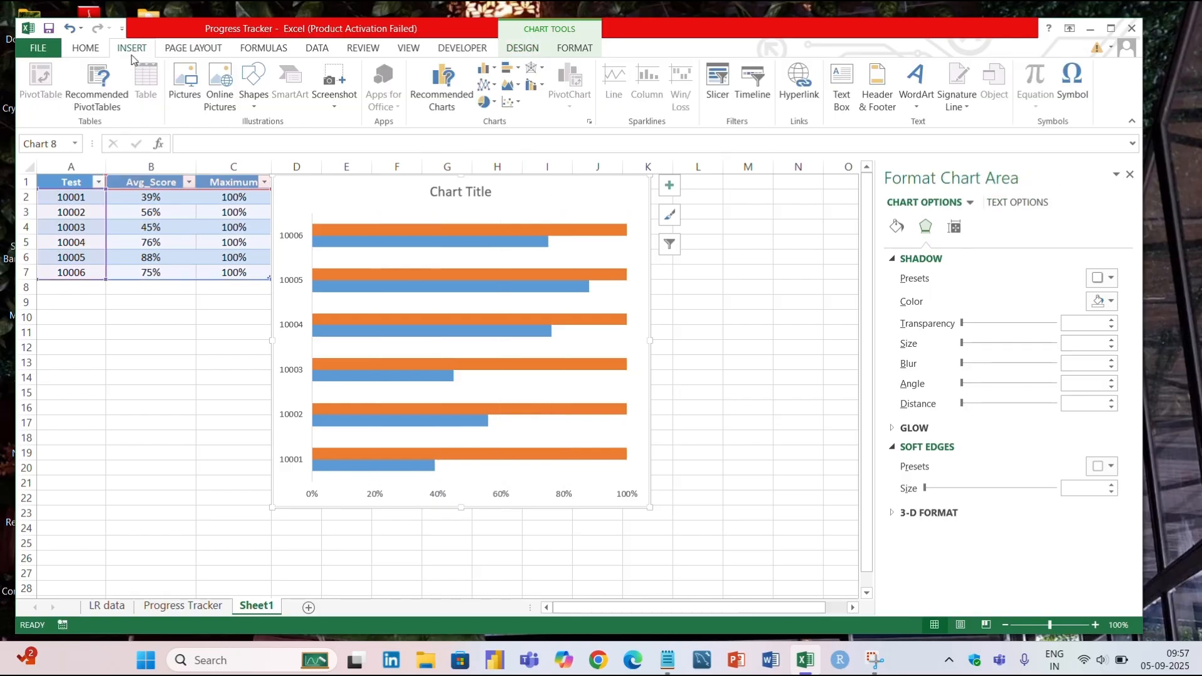
click(254, 100)
click(293, 141)
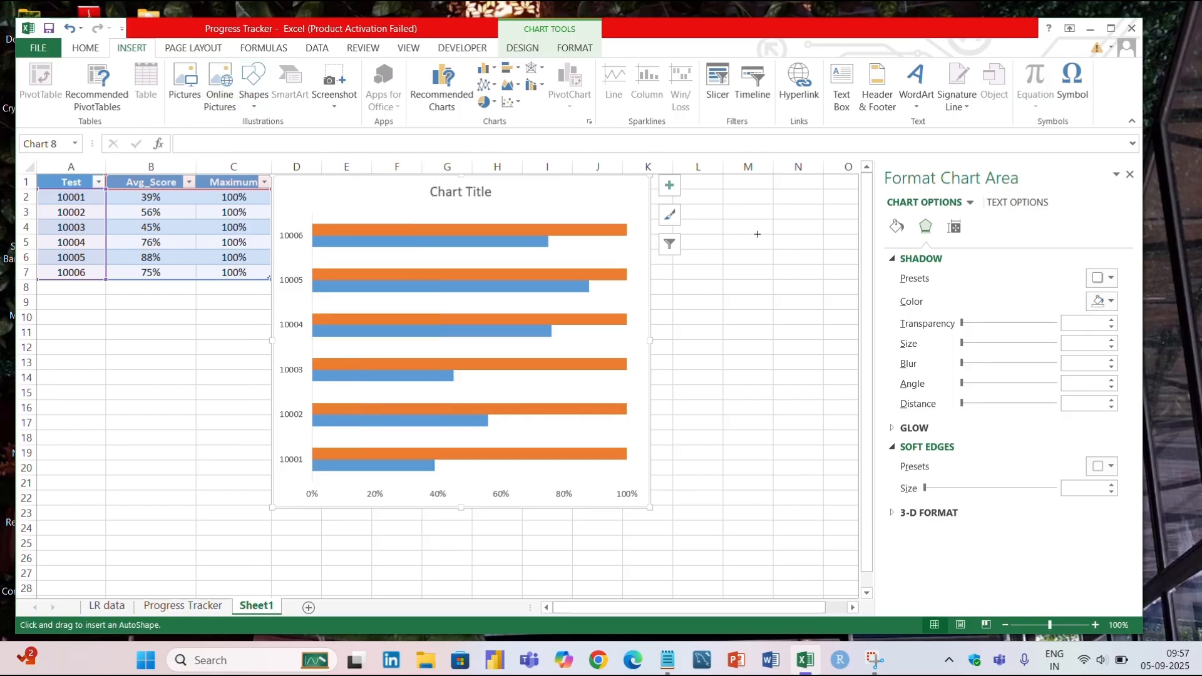
drag(724, 204, 774, 221)
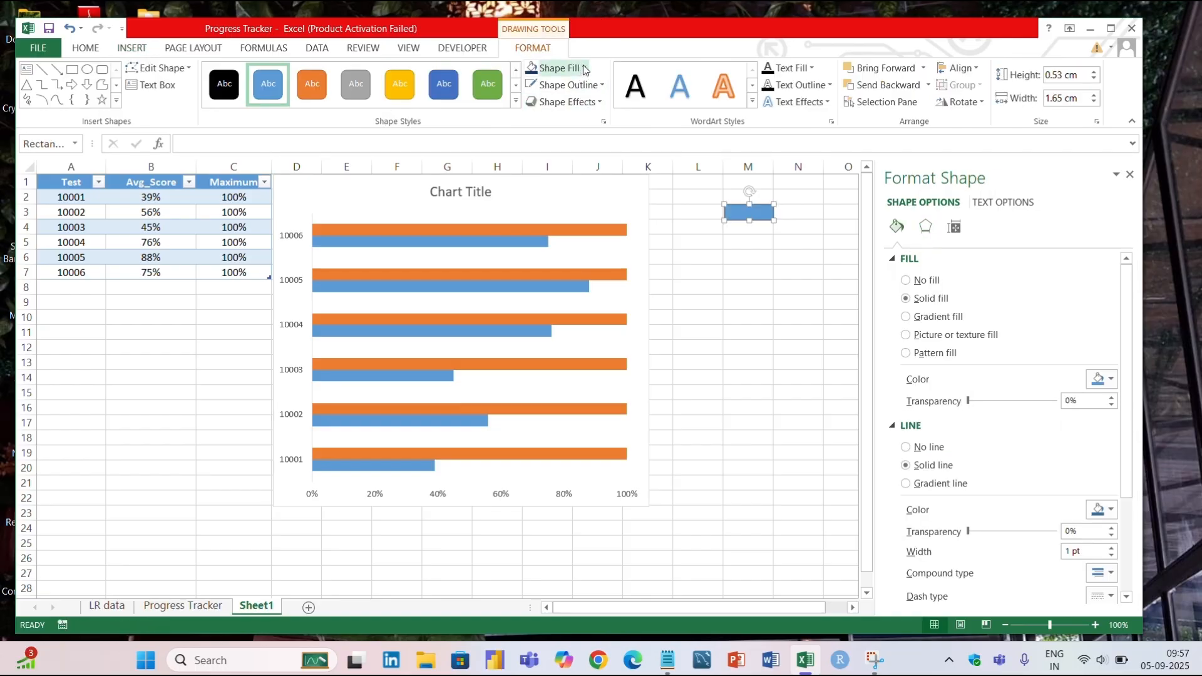
Give the rectangle the lightest blue theme fill and a white outline.
click(583, 69)
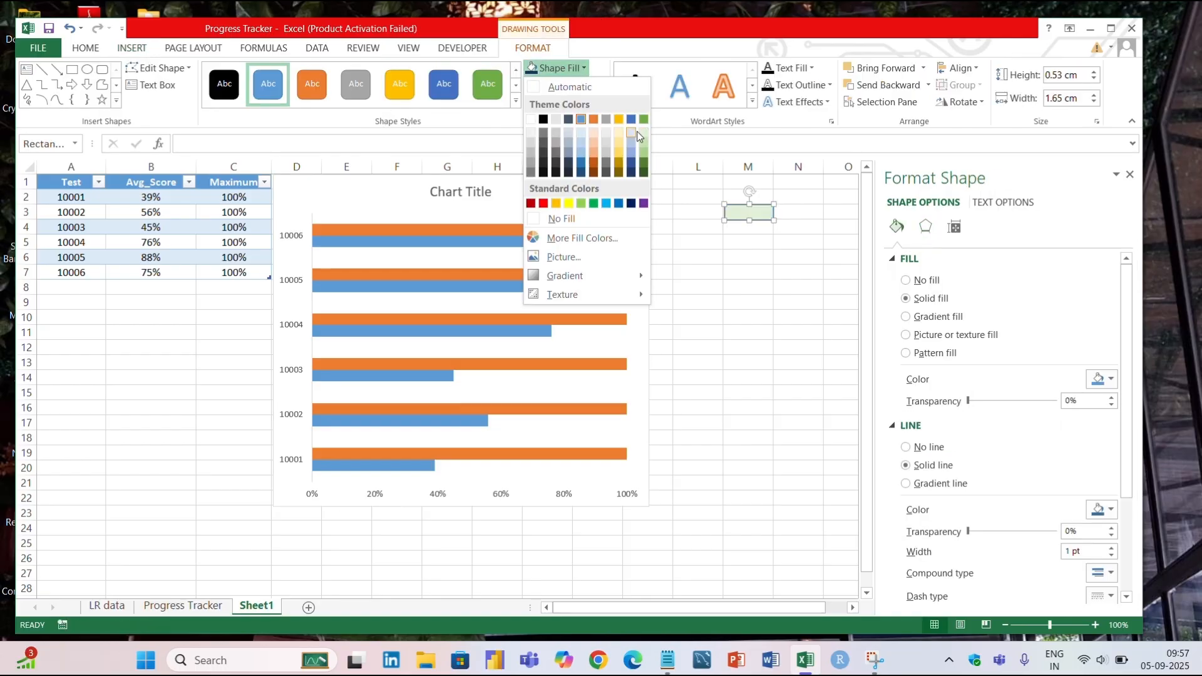
click(633, 131)
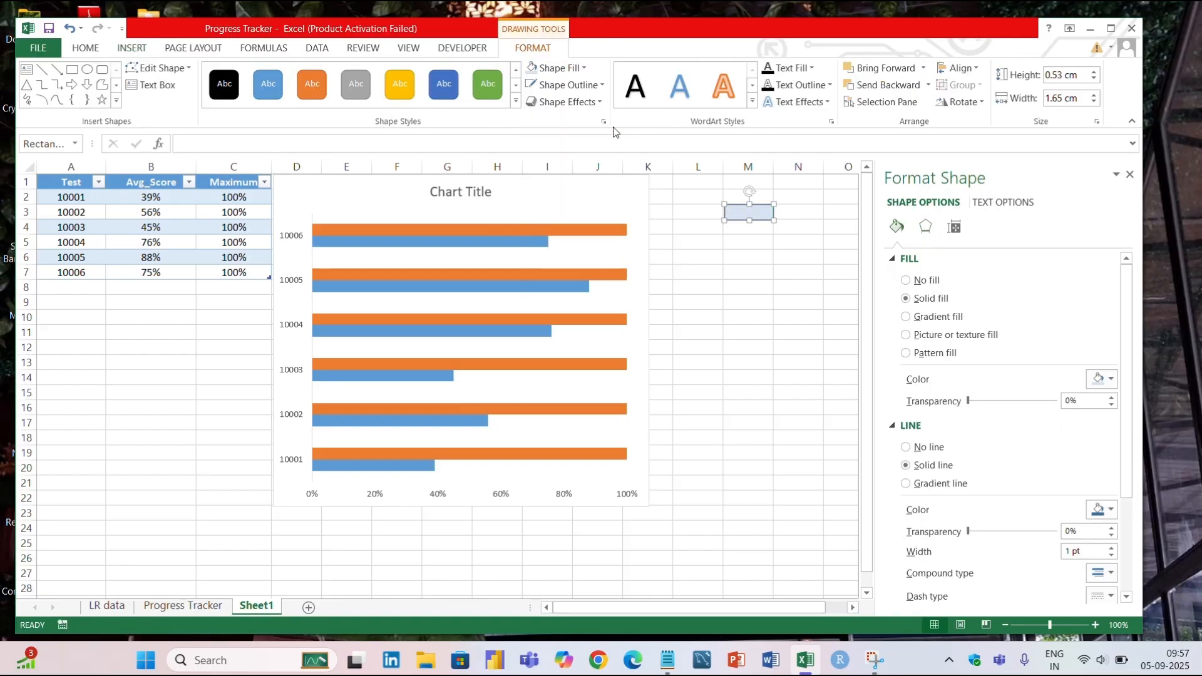
click(566, 85)
click(530, 136)
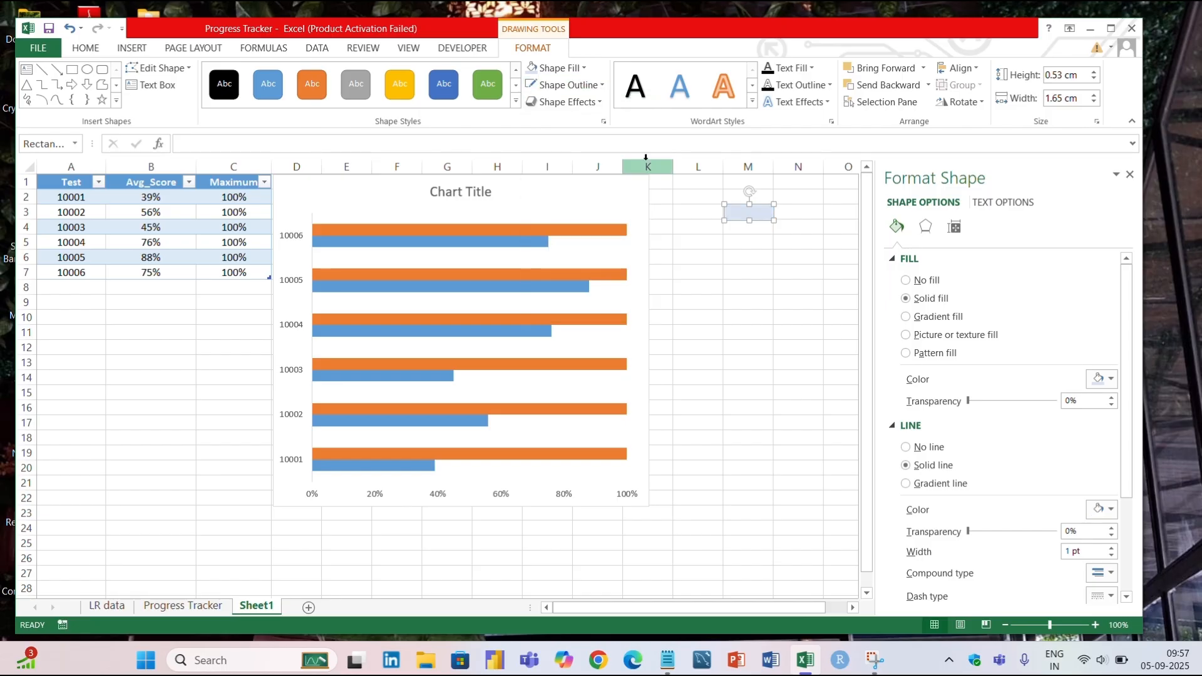
Duplicate the light blue rectangle, place the copy directly below it and fill the copy with the darkest blue theme shade.
key(ctrl+d)
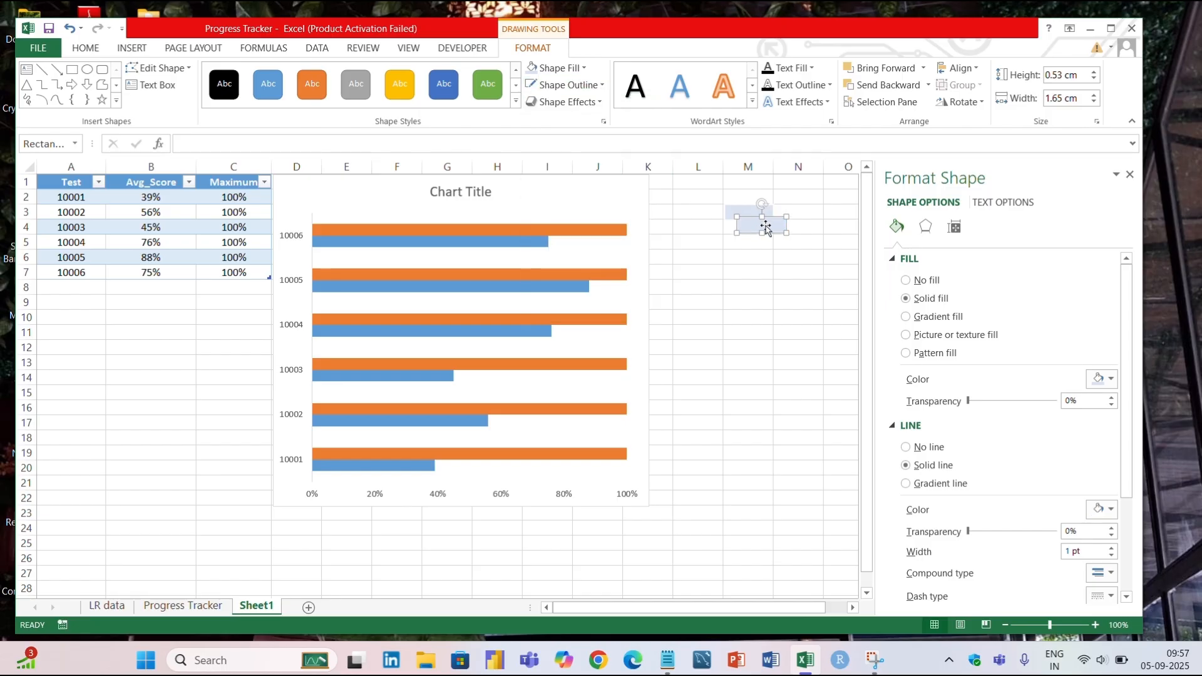
drag(763, 226, 752, 244)
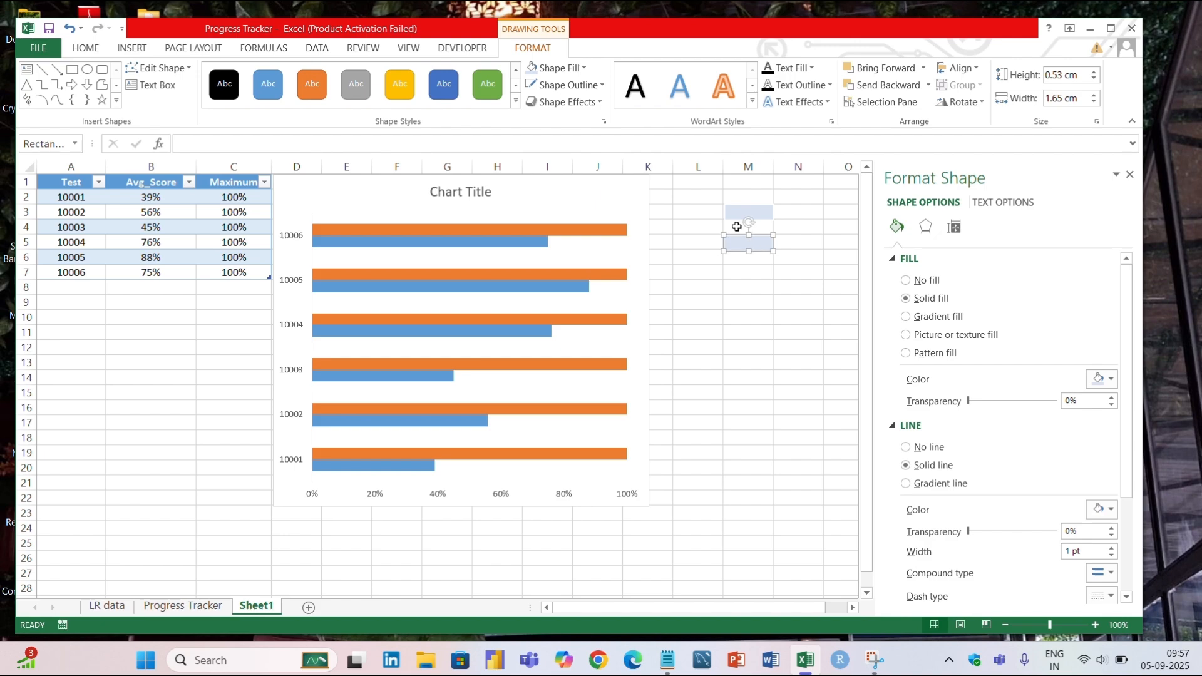
click(569, 70)
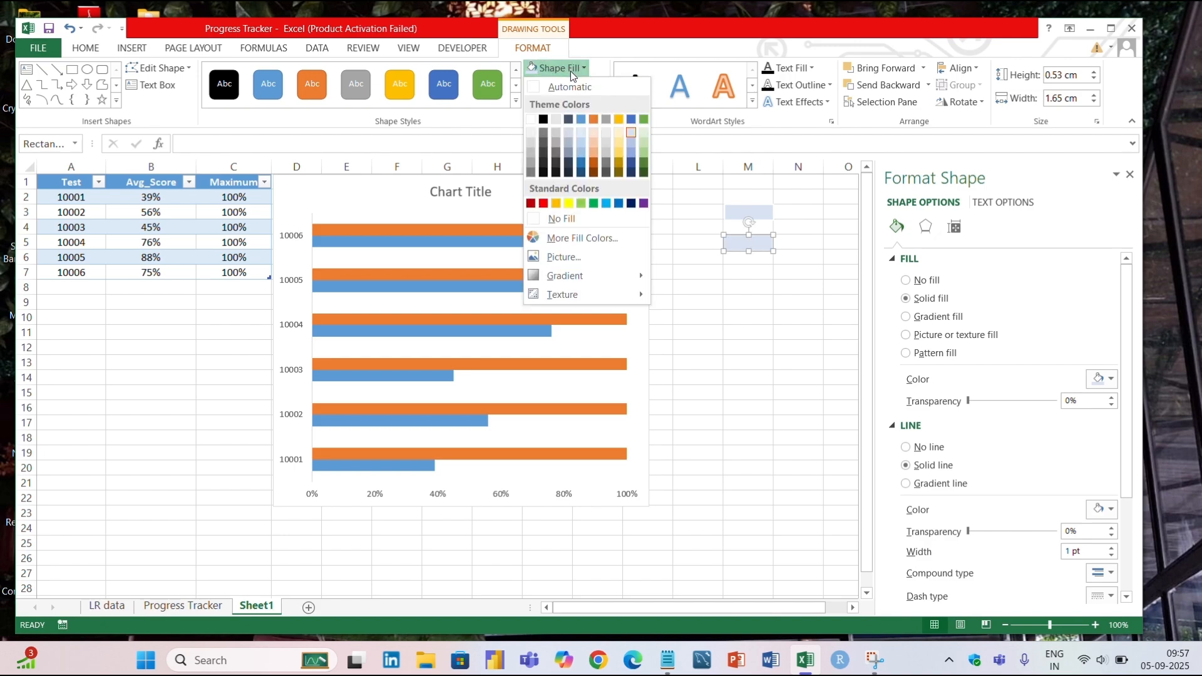
click(632, 170)
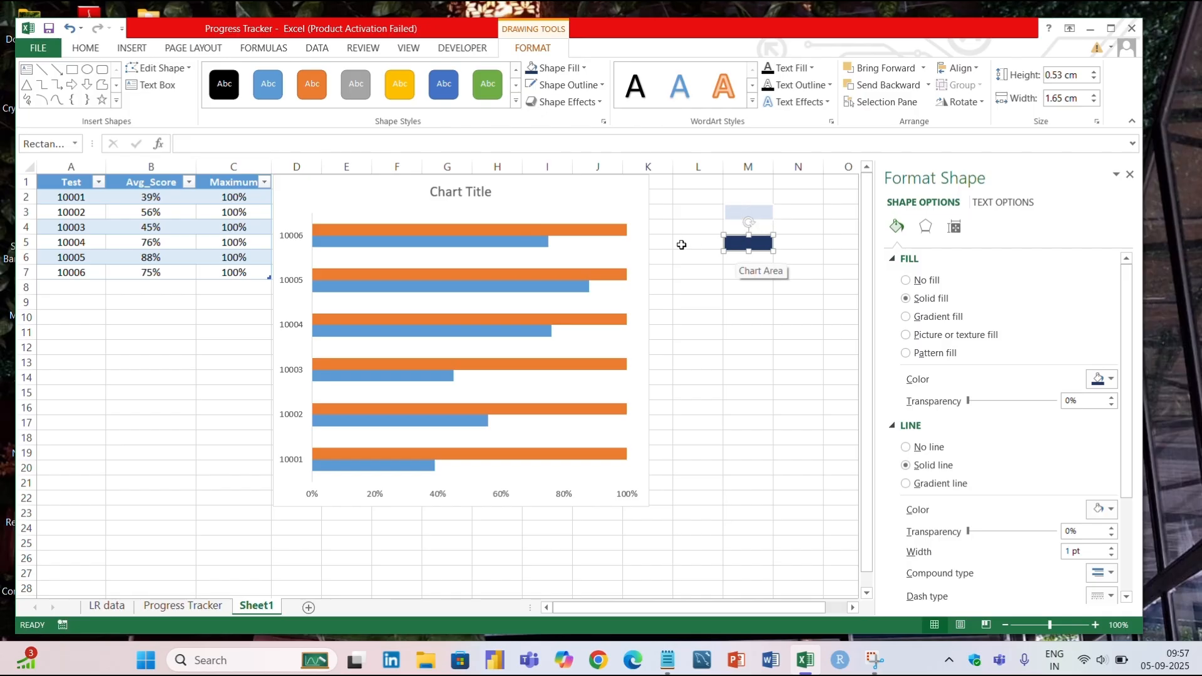
Apply the light blue rectangle as the picture fill of the Maximum bars, and copy the dark blue rectangle.
click(714, 220)
click(733, 210)
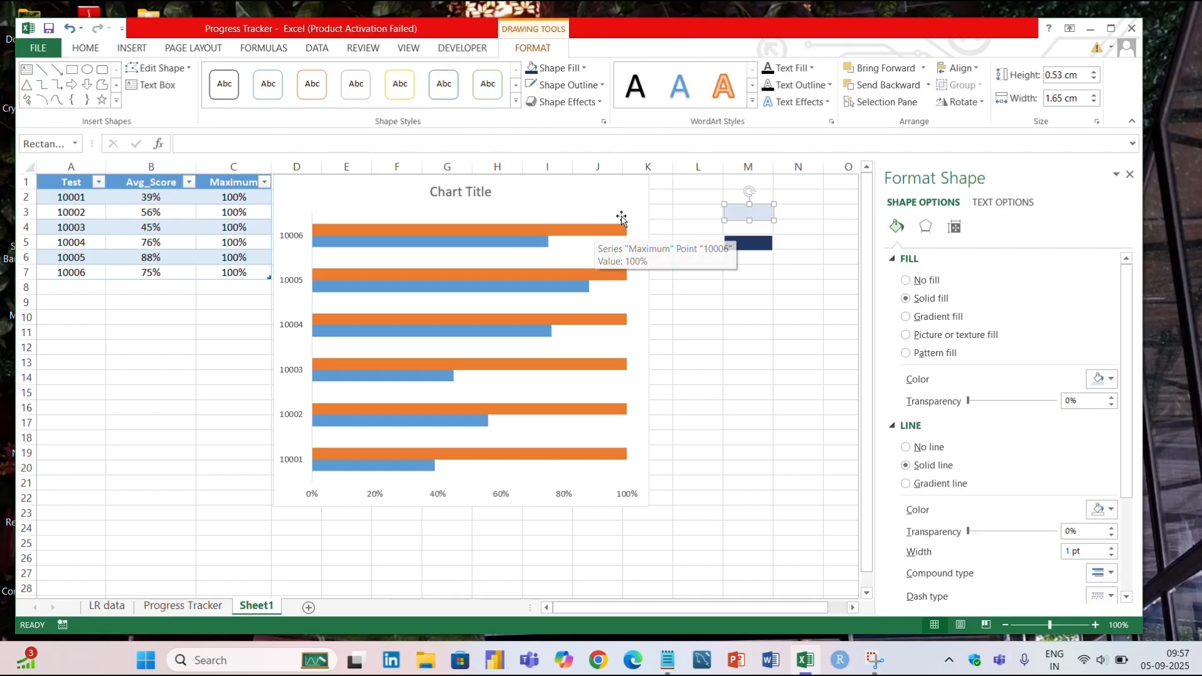
click(587, 230)
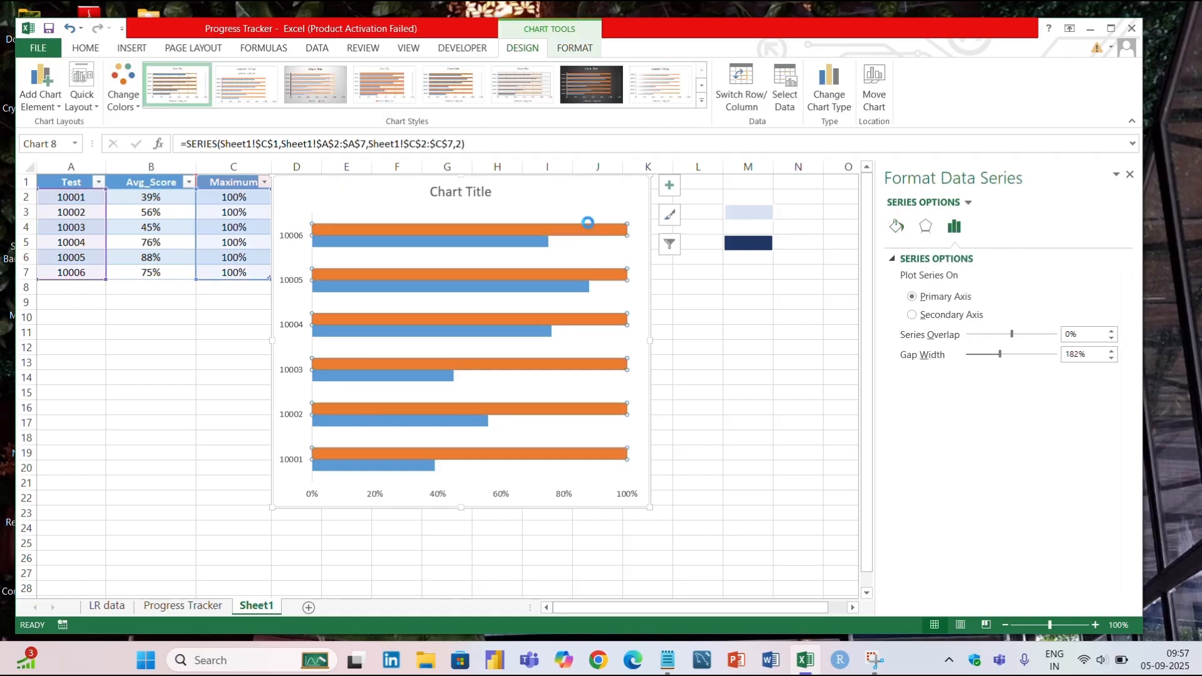
key(ctrl+v)
click(759, 243)
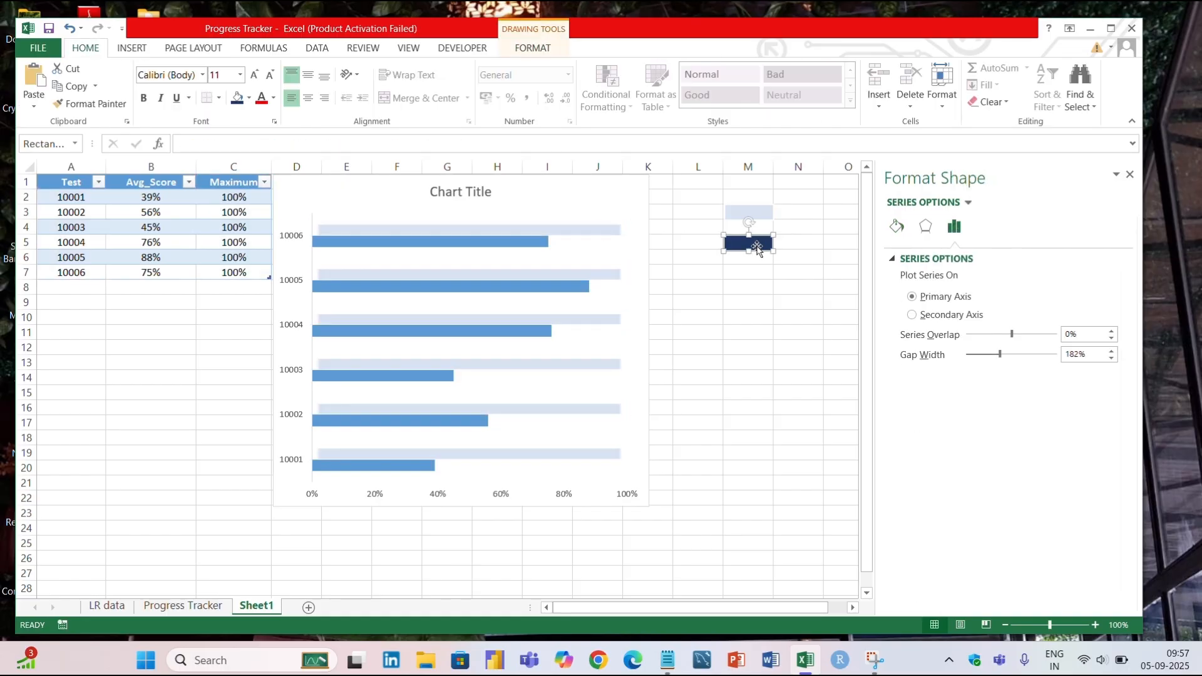
key(ctrl+c)
click(528, 238)
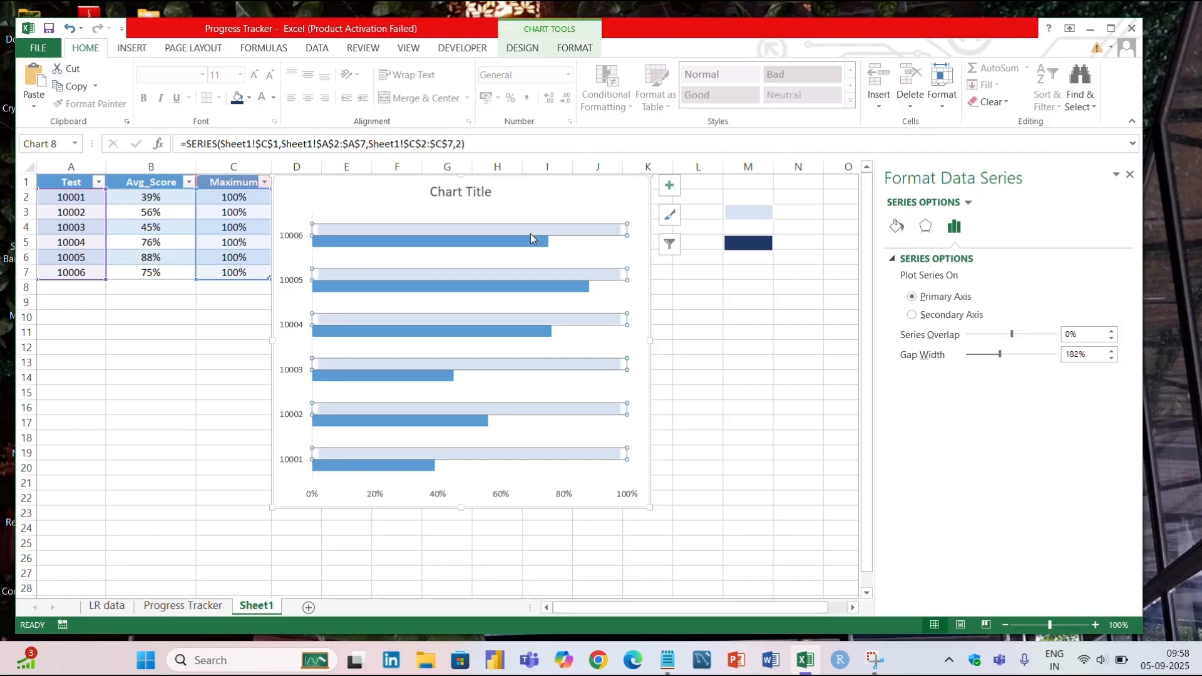
key(ctrl+v)
key(ctrl+z)
Apply the copied dark blue rectangle as the picture fill of the Avg_Score bars.
click(517, 242)
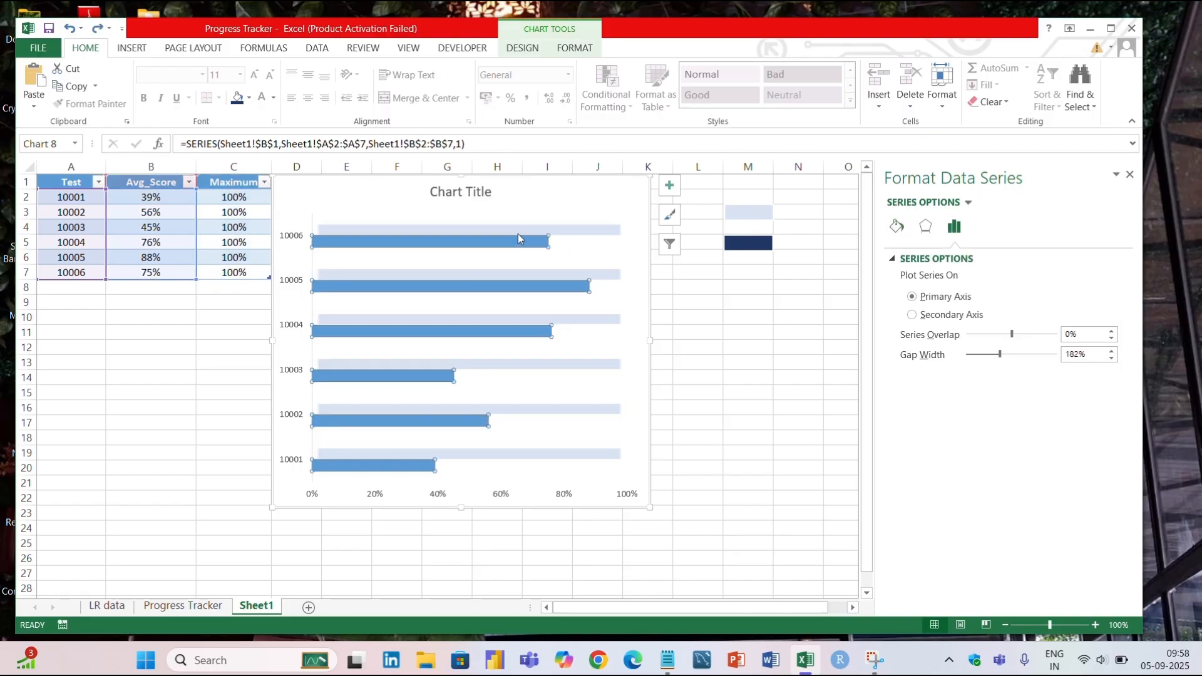
key(ctrl+v)
click(776, 288)
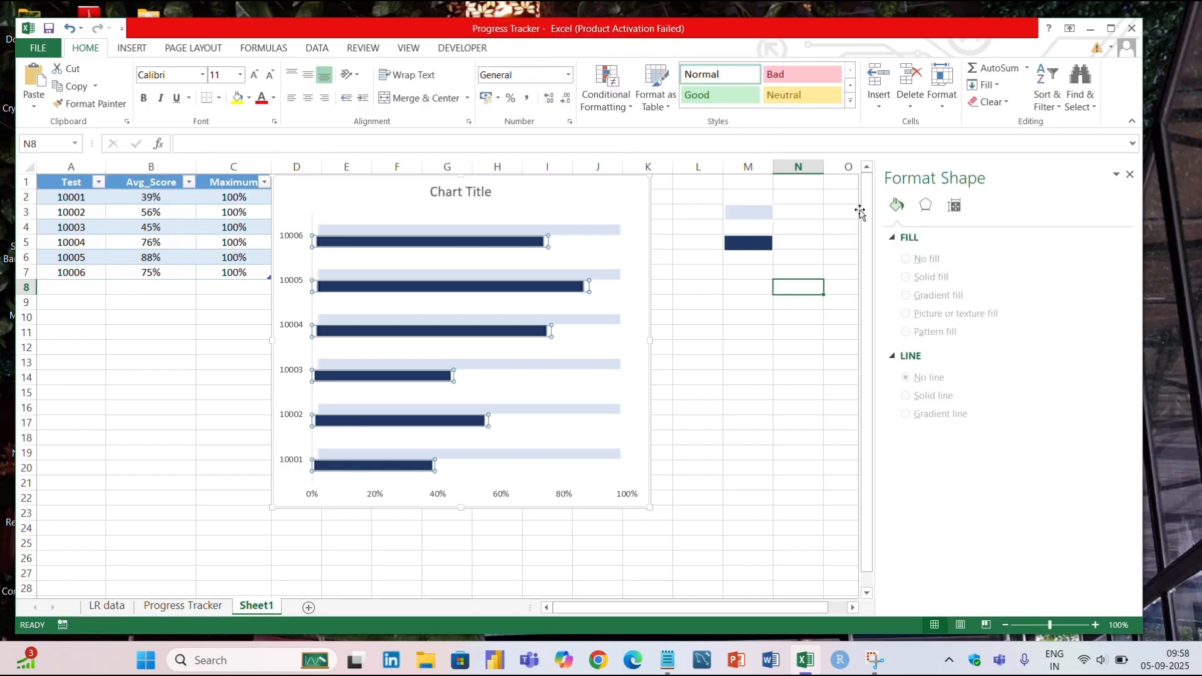
Set the Maximum series' picture fill to Stack and Scale with 0.05 units per picture.
right_click(581, 277)
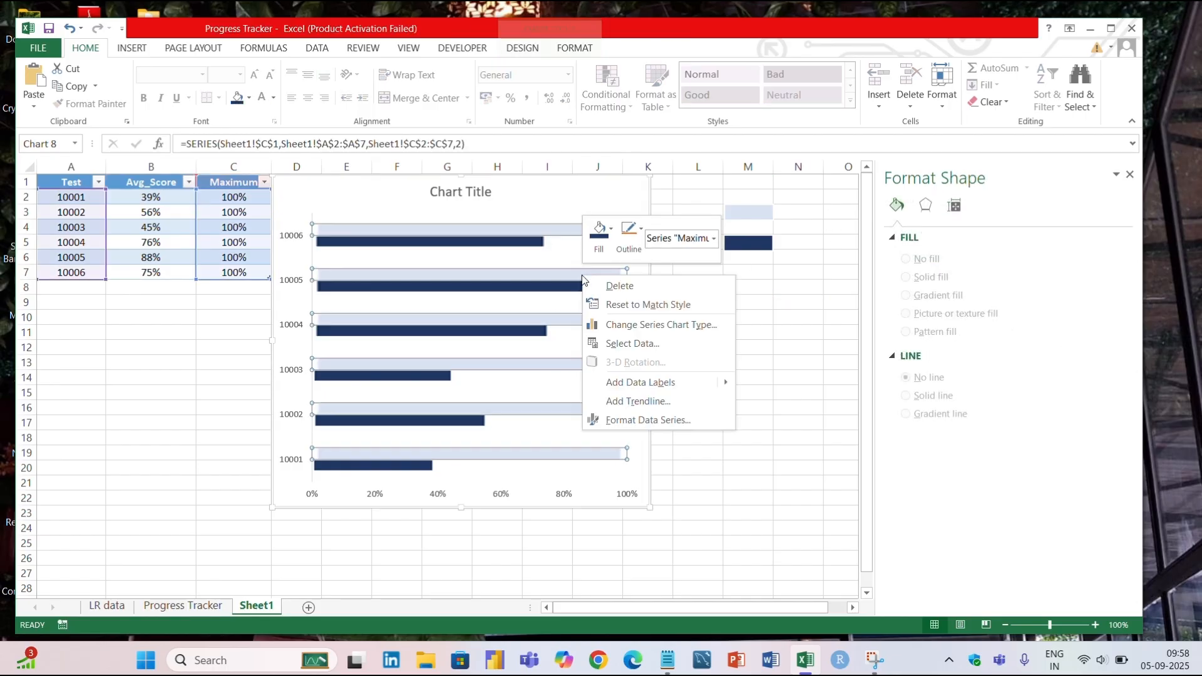
click(651, 419)
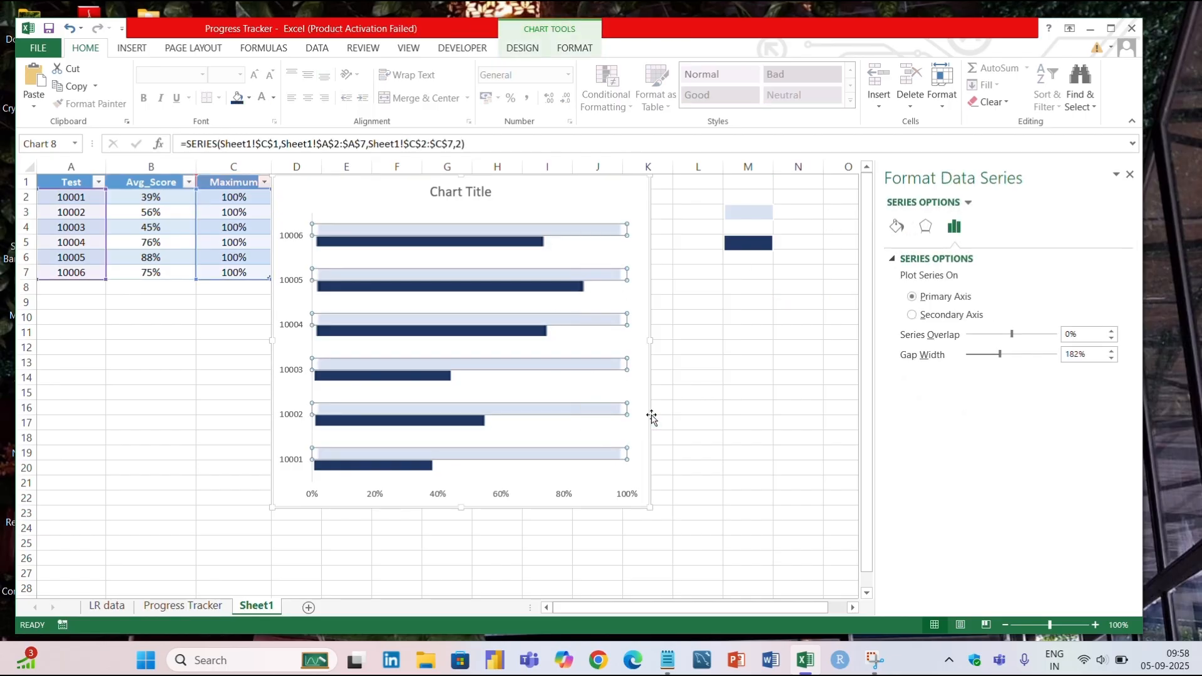
click(896, 226)
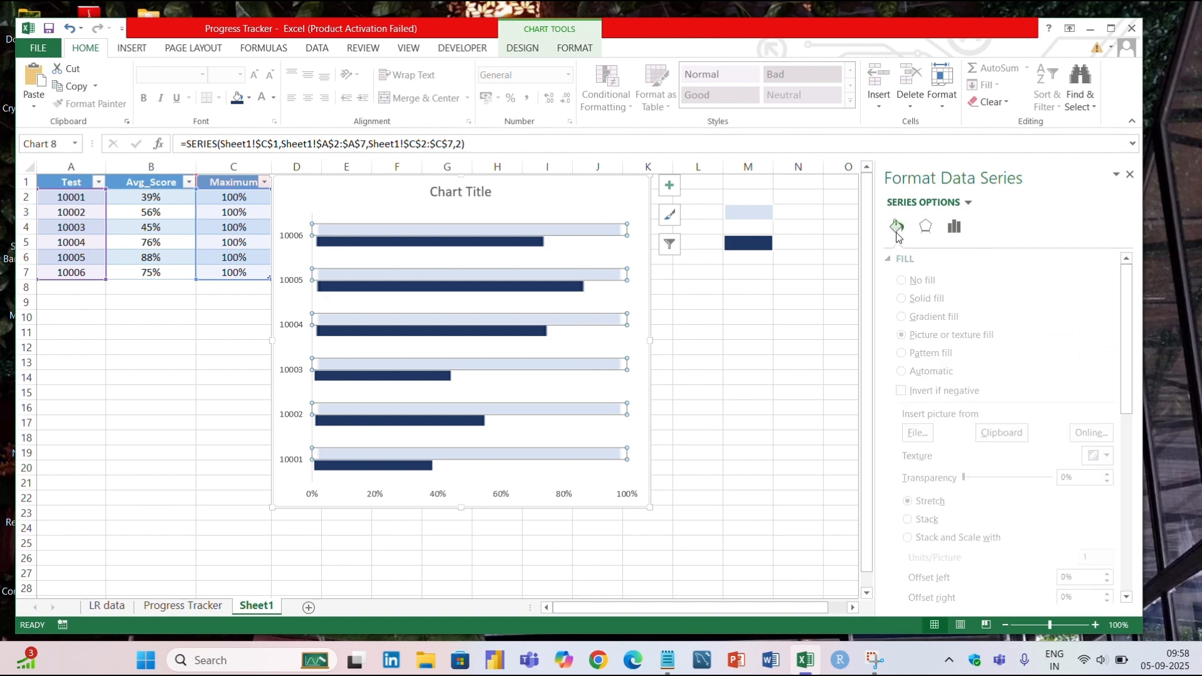
scroll(977, 388, down, 1)
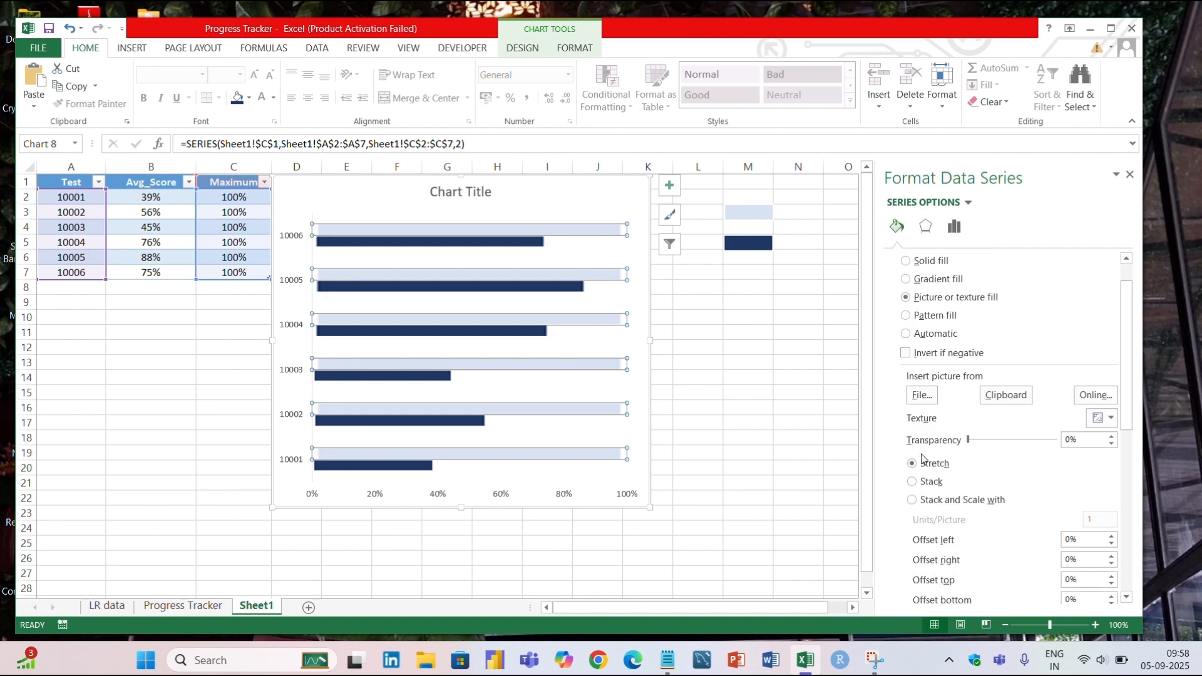
click(931, 500)
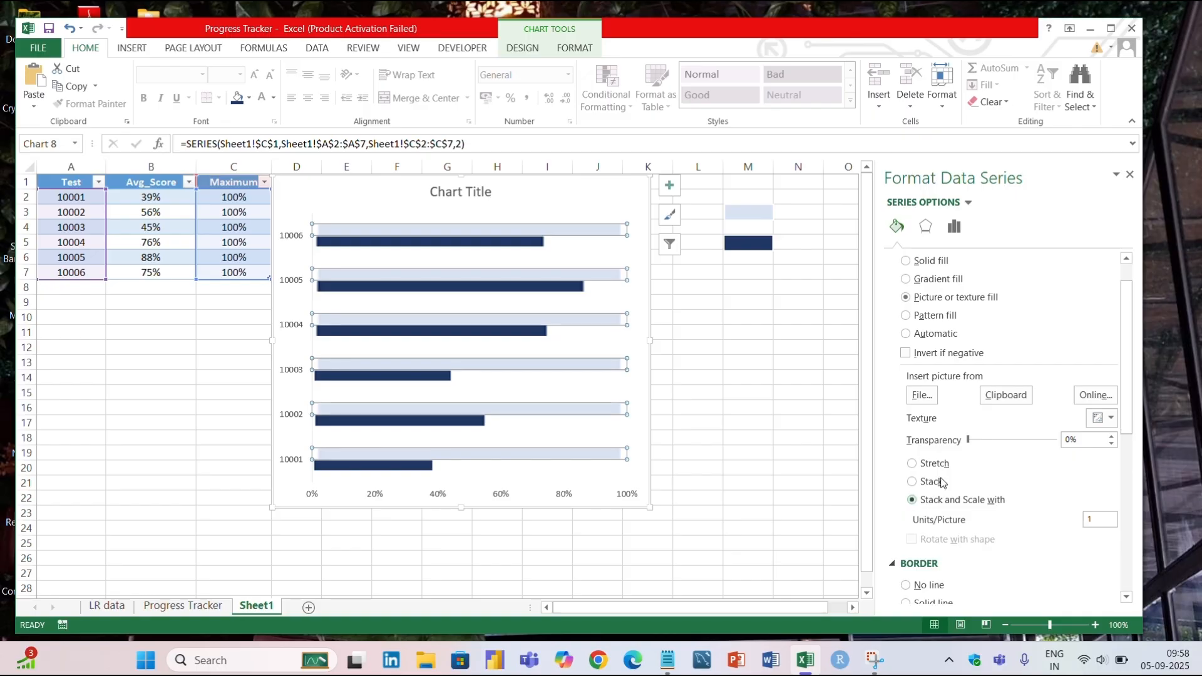
scroll(1041, 468, down, 1)
click(1097, 481)
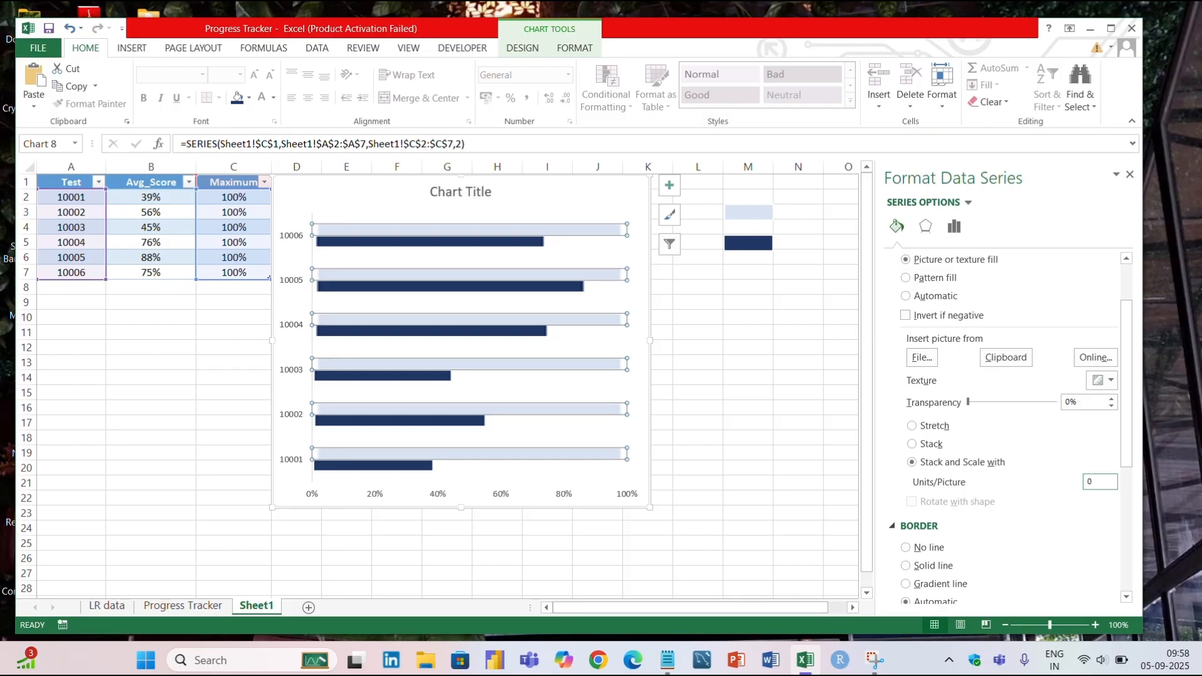
text(0.05)
key(Tab)
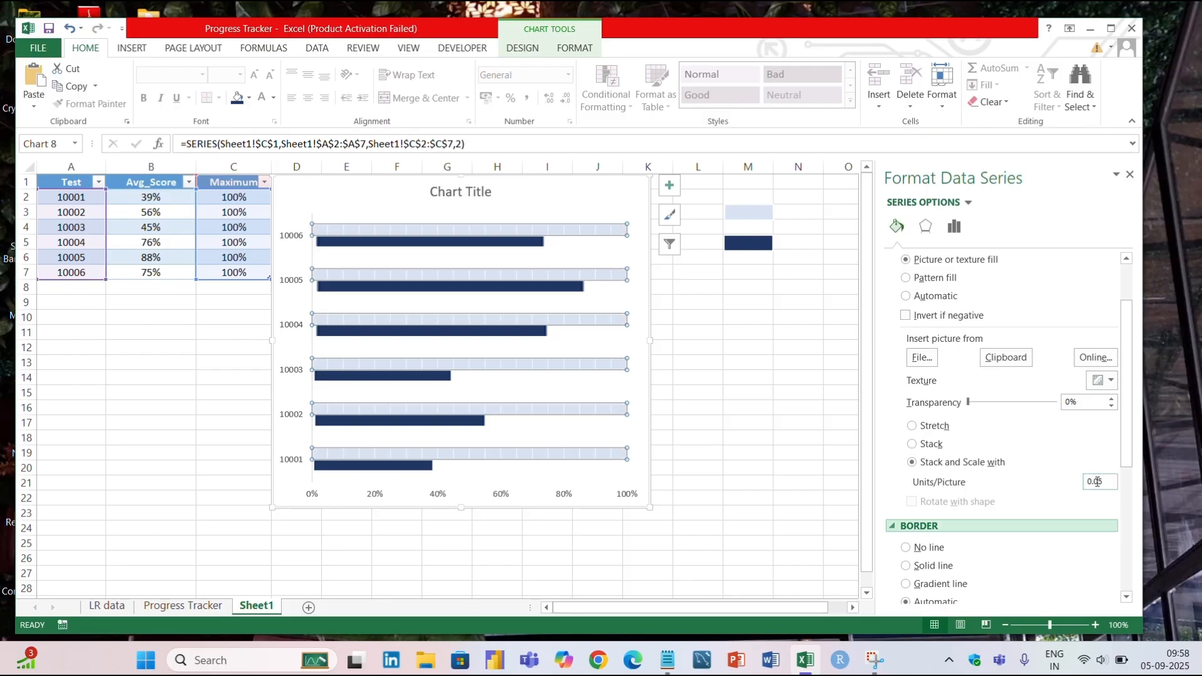
Set the Avg_Score series' picture fill to Stack and Scale with 0.05 units per picture.
click(423, 323)
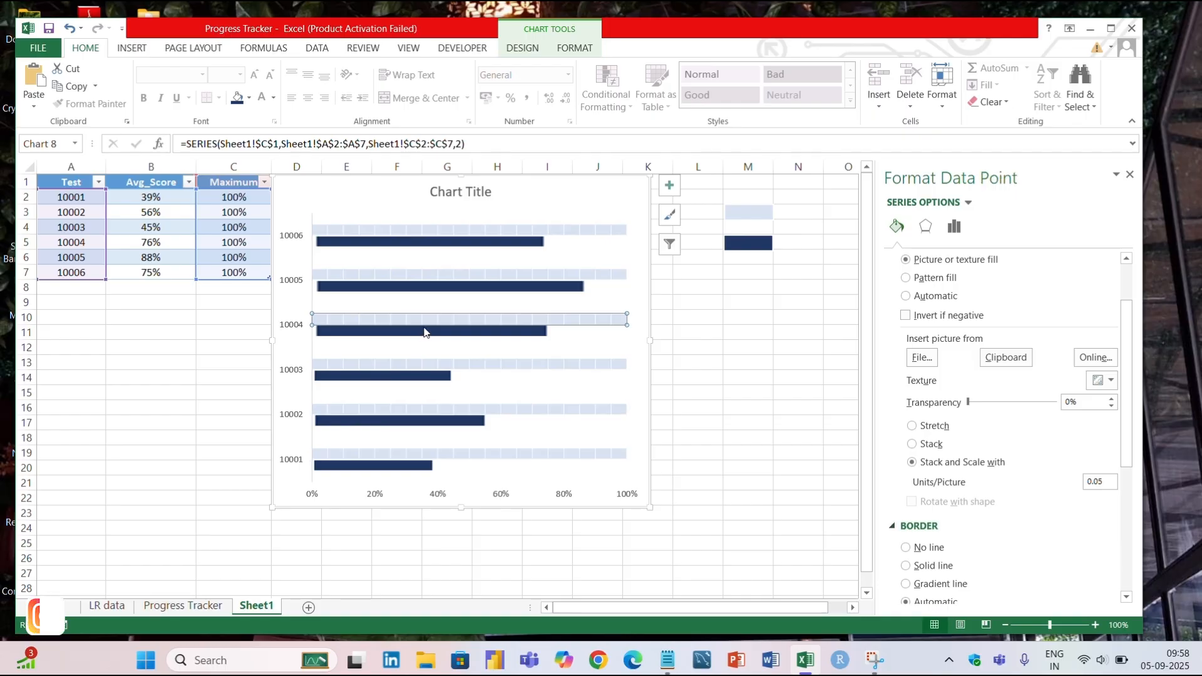
click(490, 332)
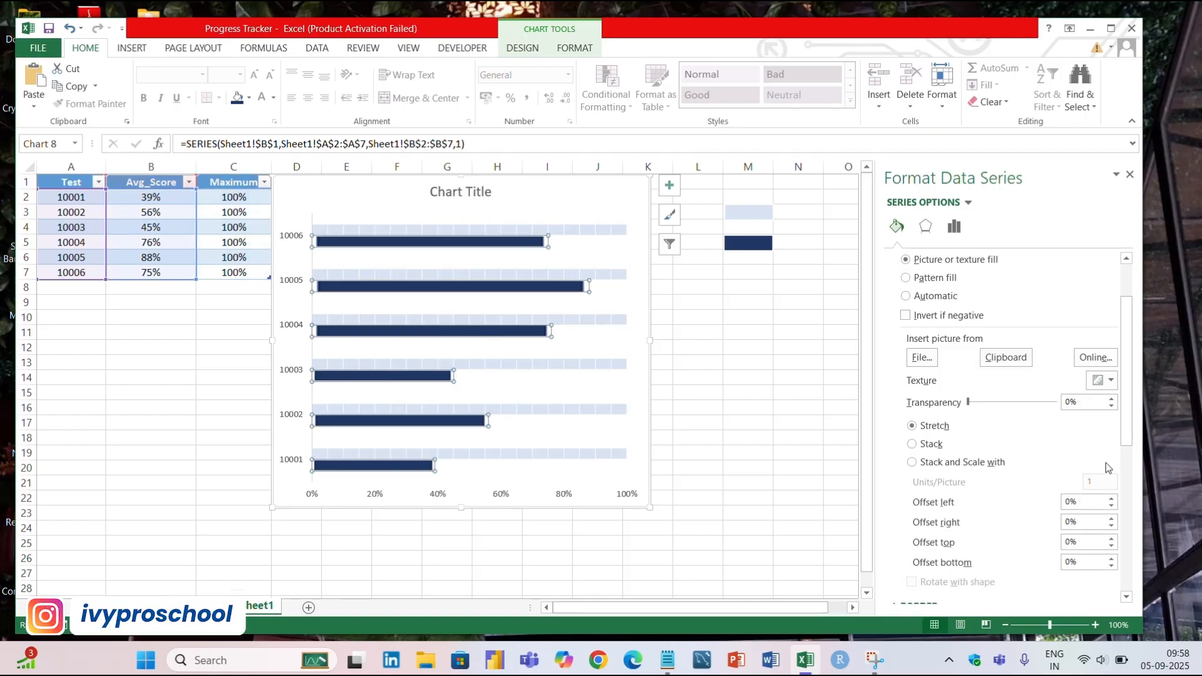
click(992, 462)
click(1106, 483)
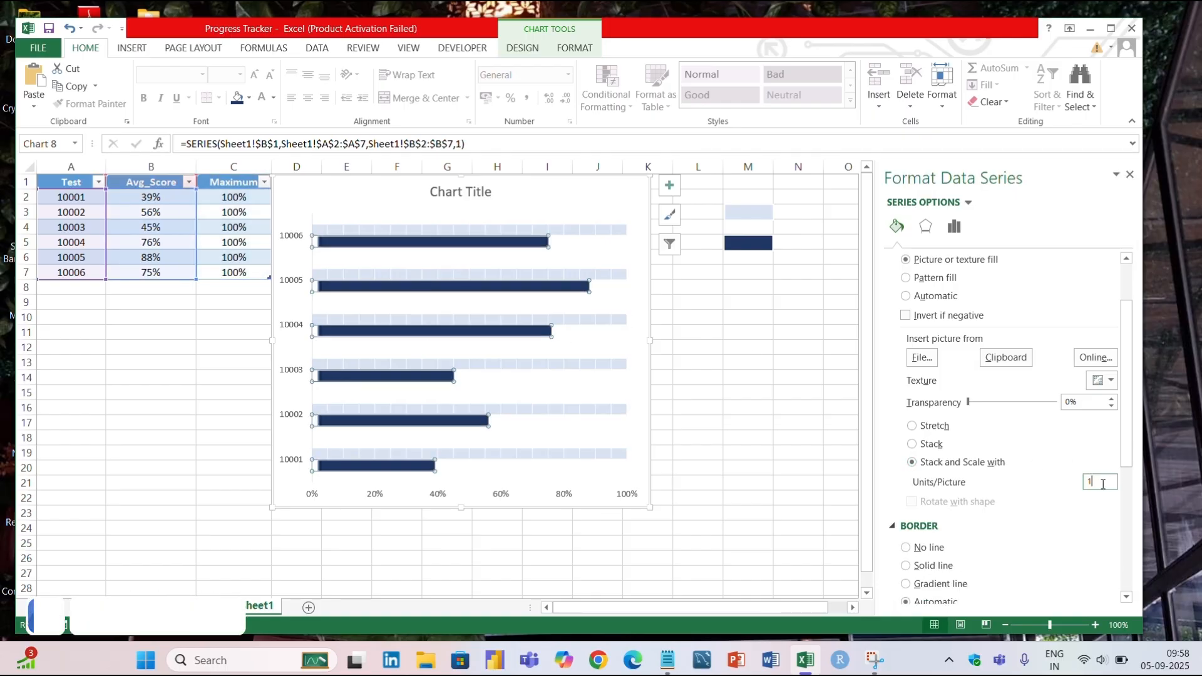
key(BackSpace)
text(0.)
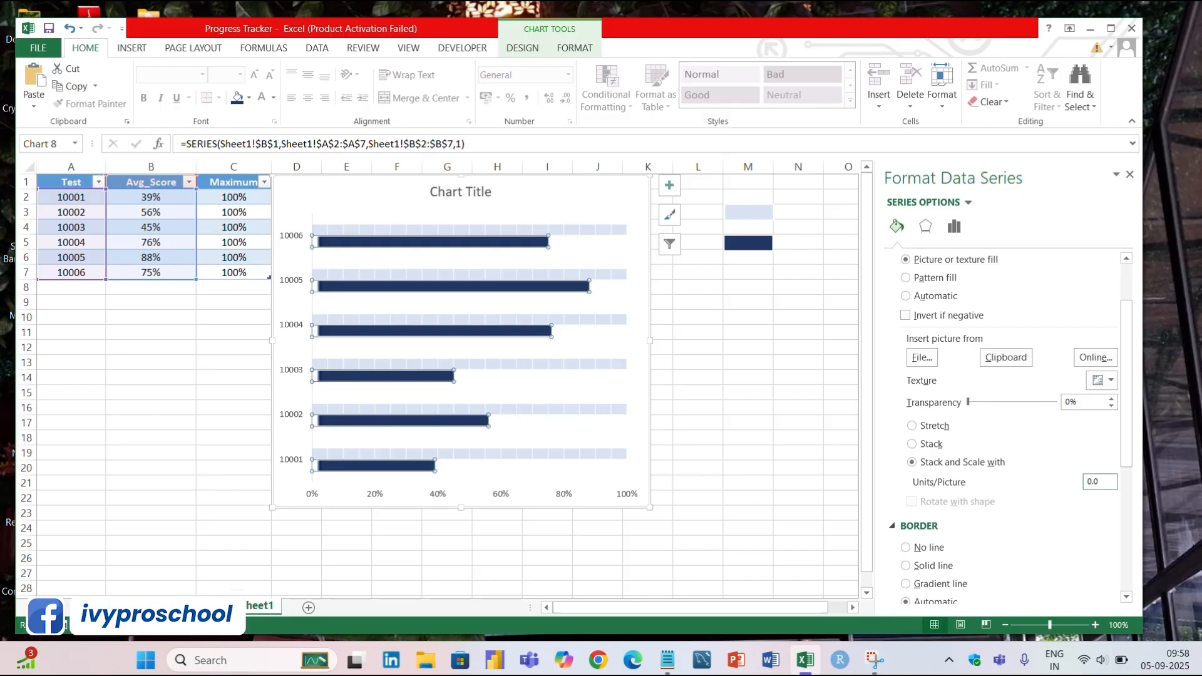
text(05)
key(Tab)
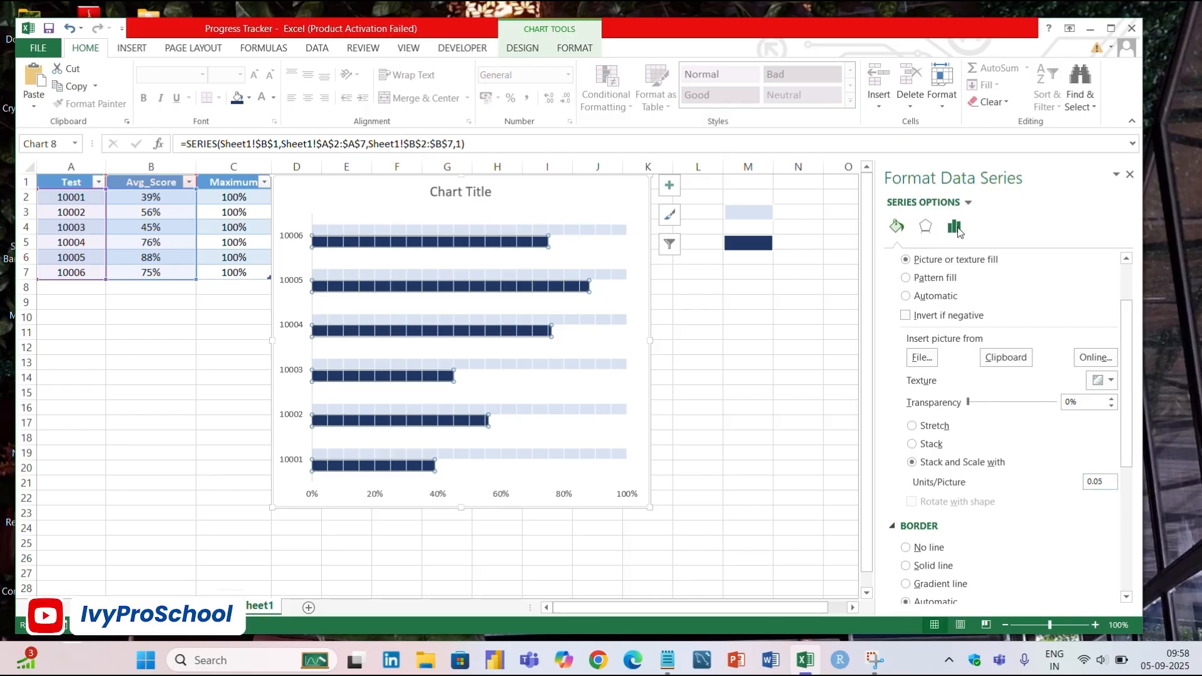
Set the chart's series overlap to 100% and its gap width to 104%.
click(954, 226)
double_click(1069, 332)
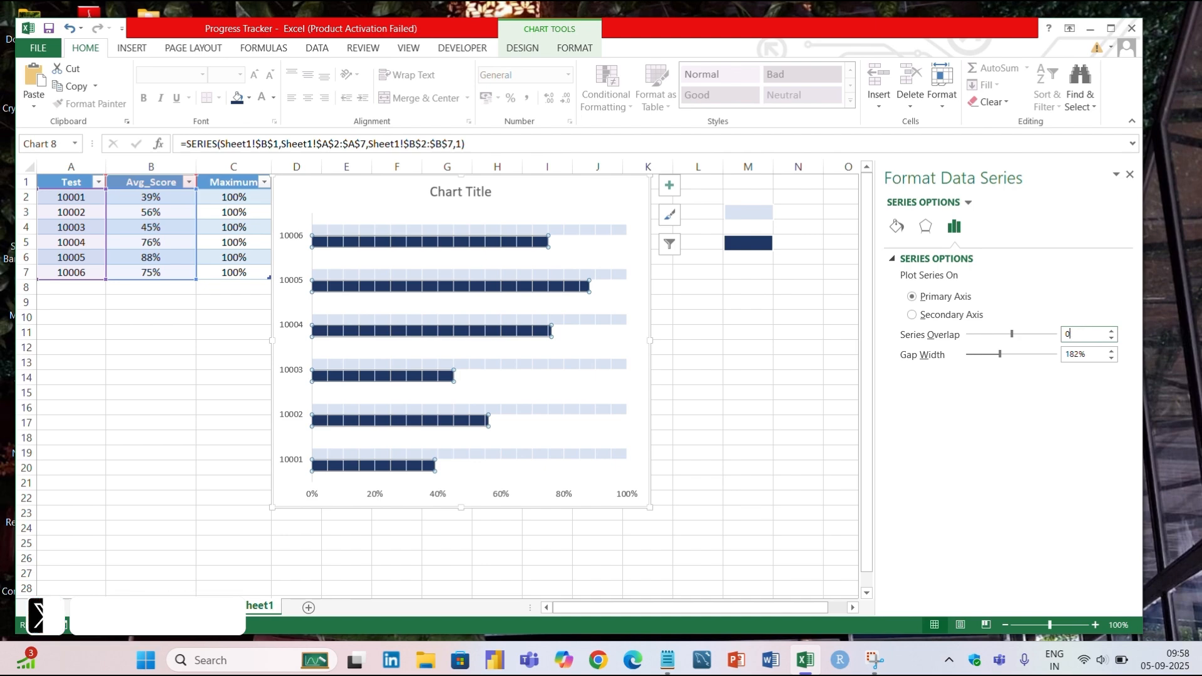
text(100)
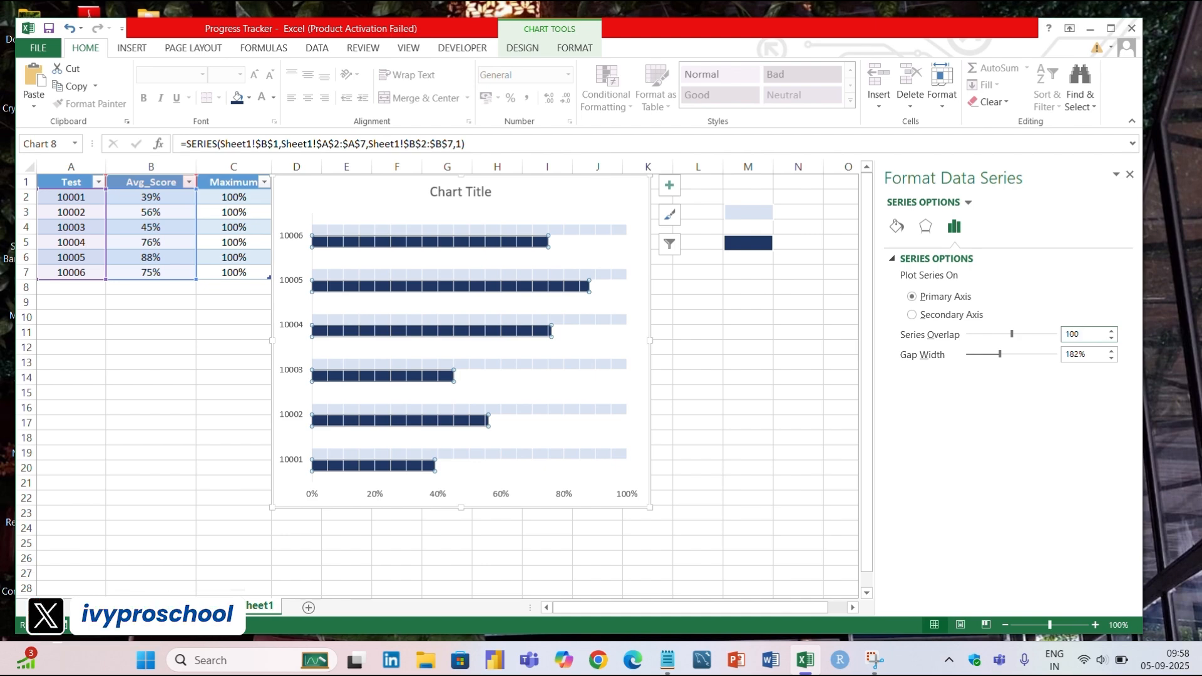
key(Return)
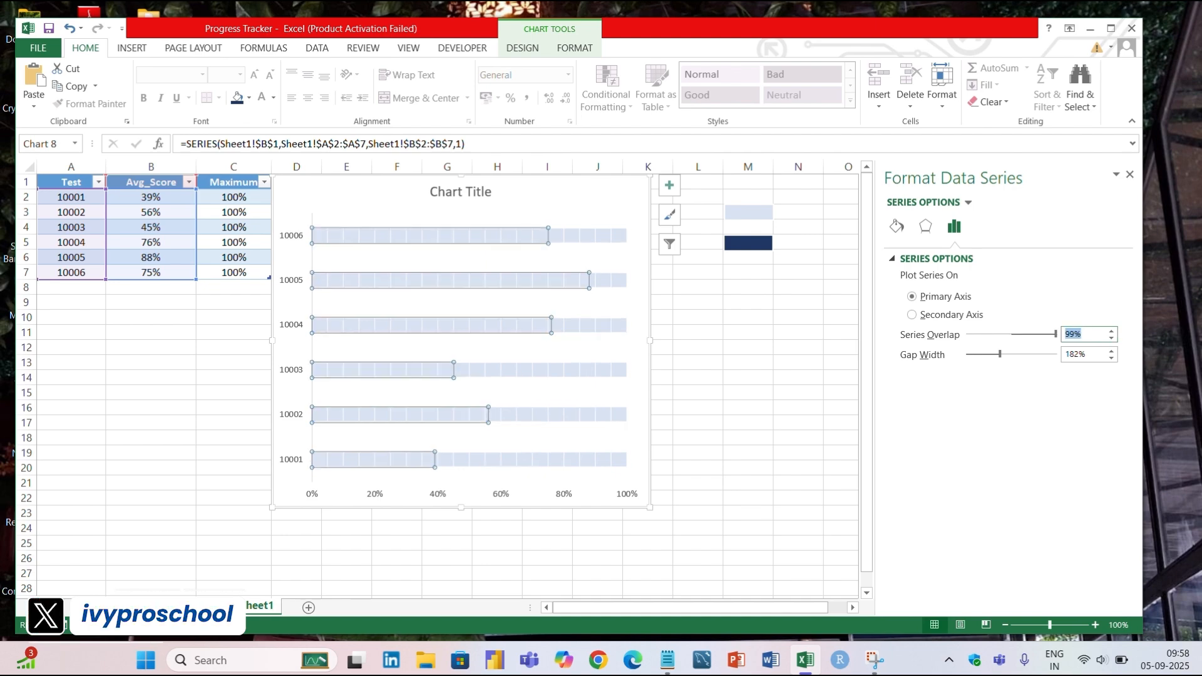
click(1111, 330)
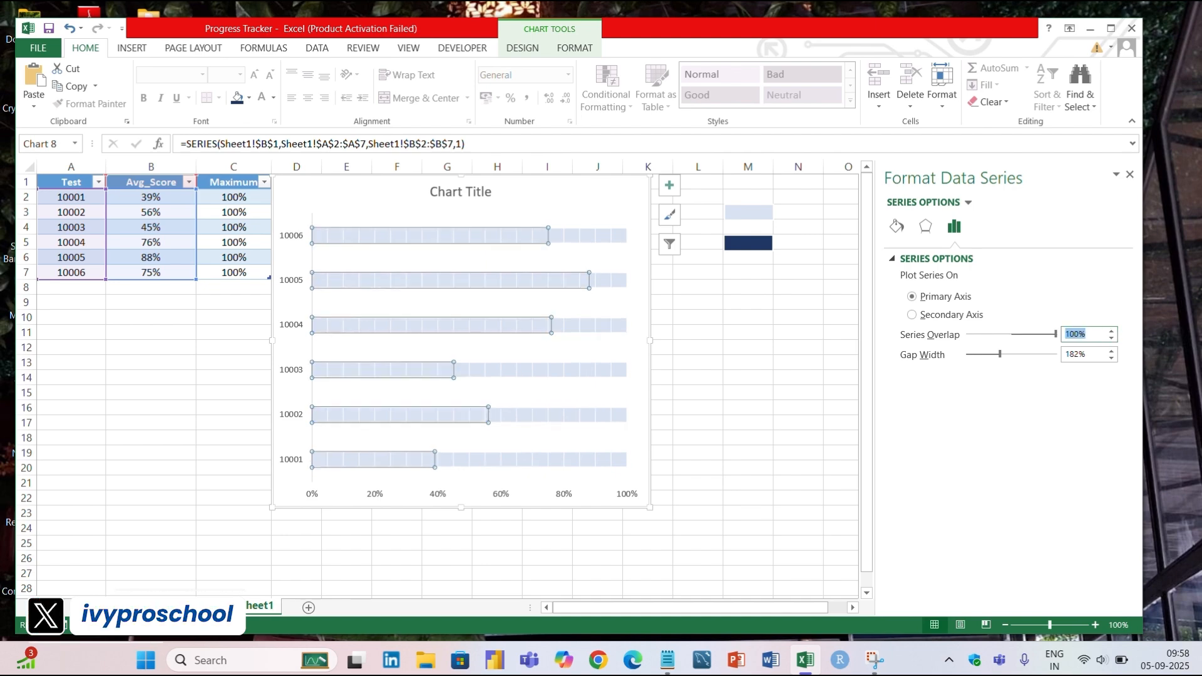
click(1092, 352)
key(BackSpace)
key(BackSpace)
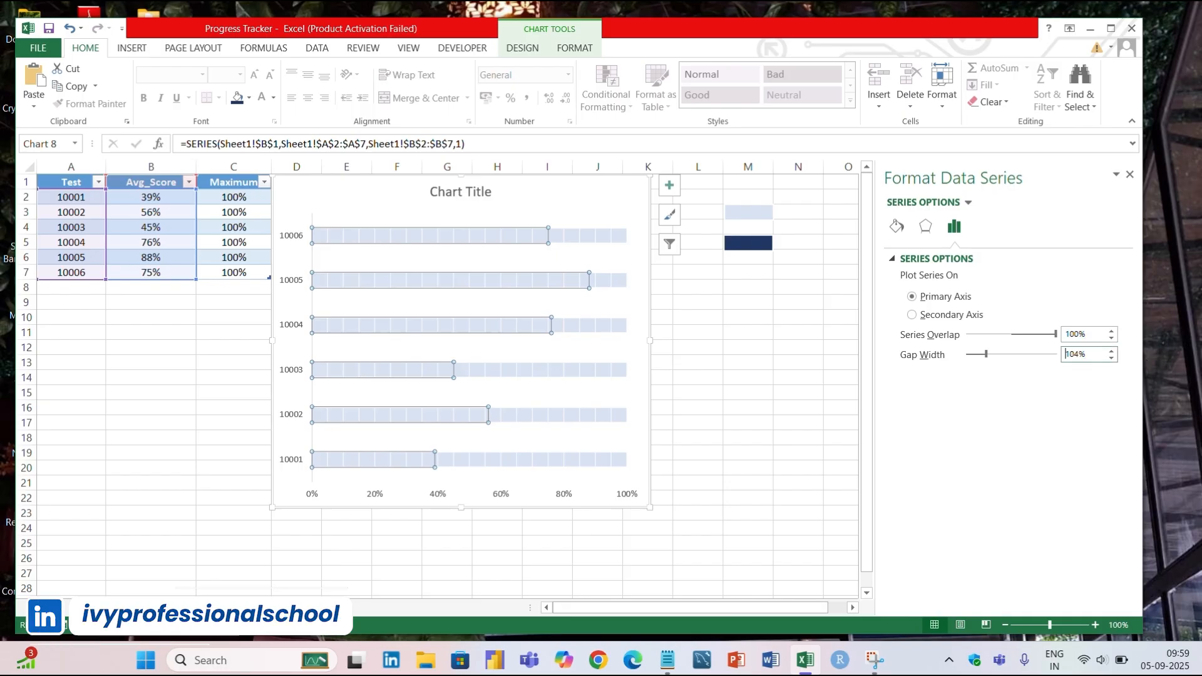
Reorder the chart's data series so that Avg_Score comes after Maximum.
right_click(603, 241)
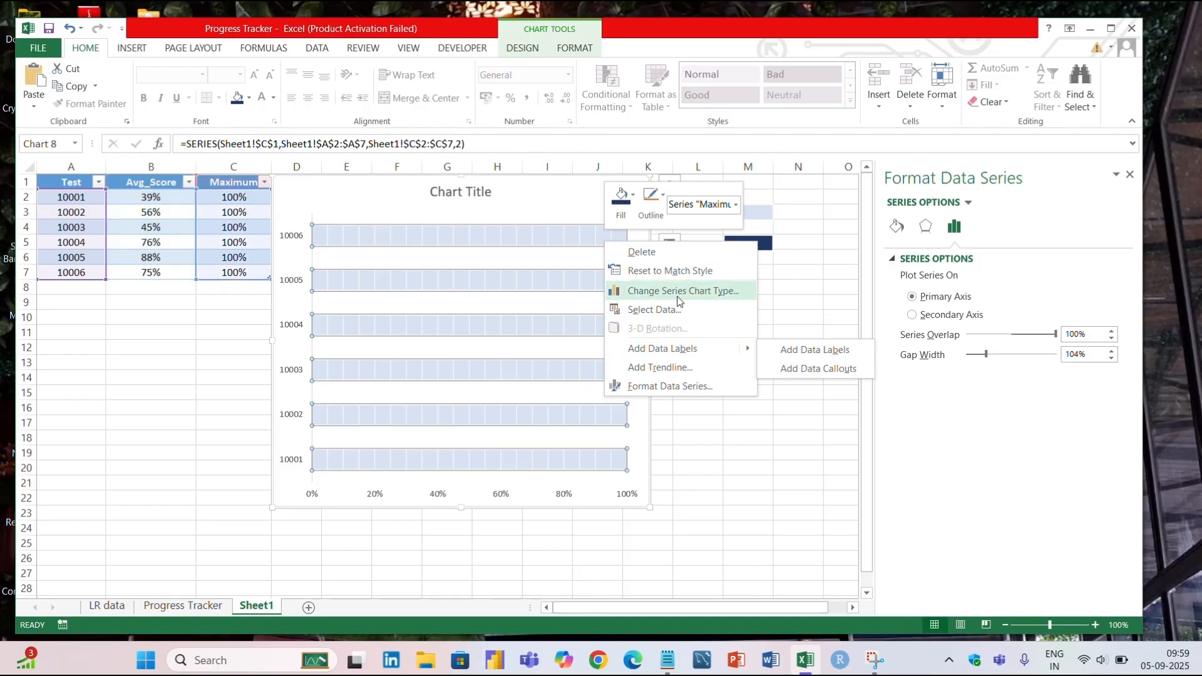
click(654, 309)
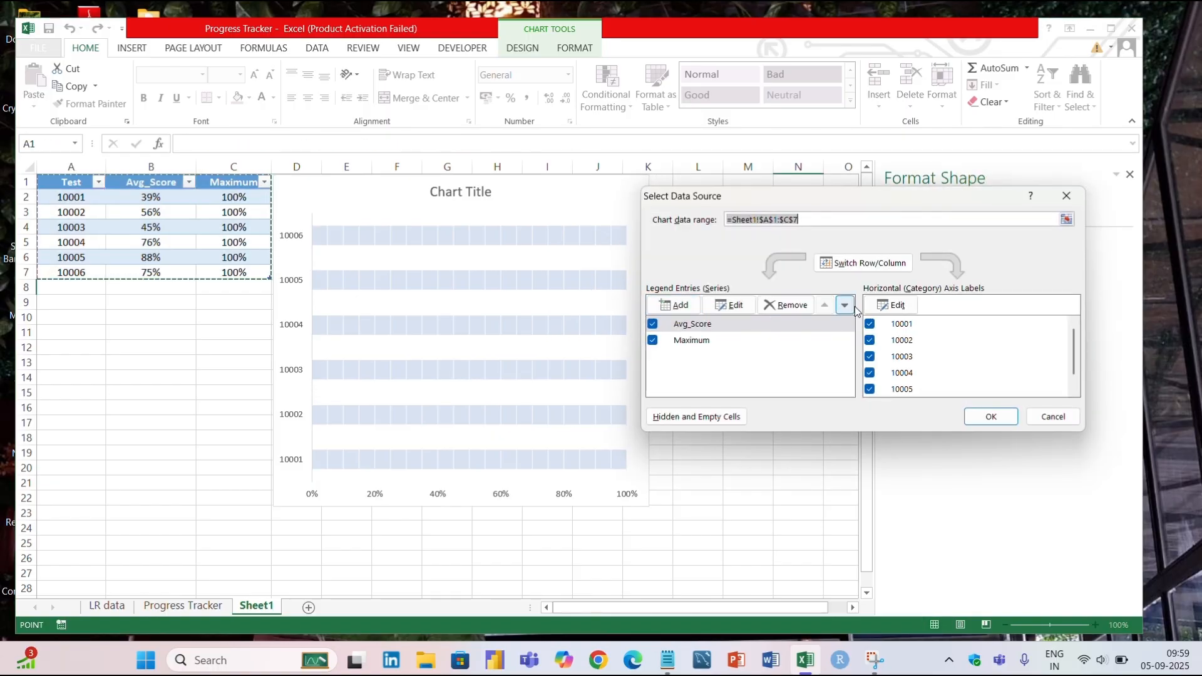
click(851, 306)
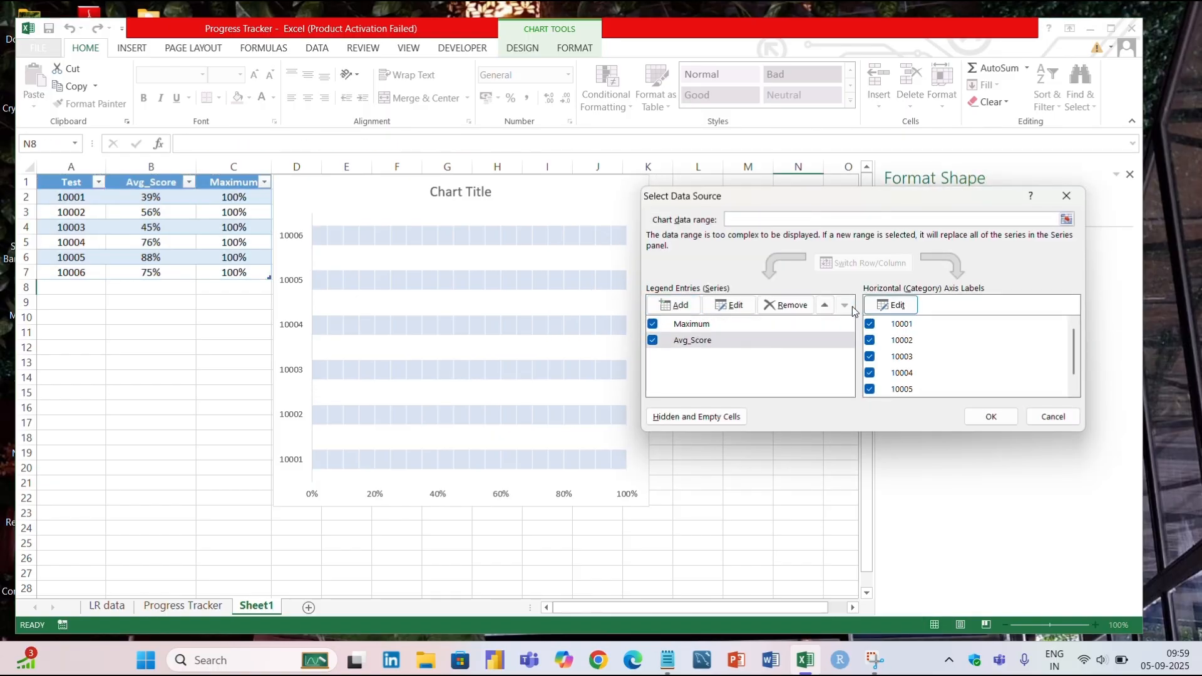
click(992, 417)
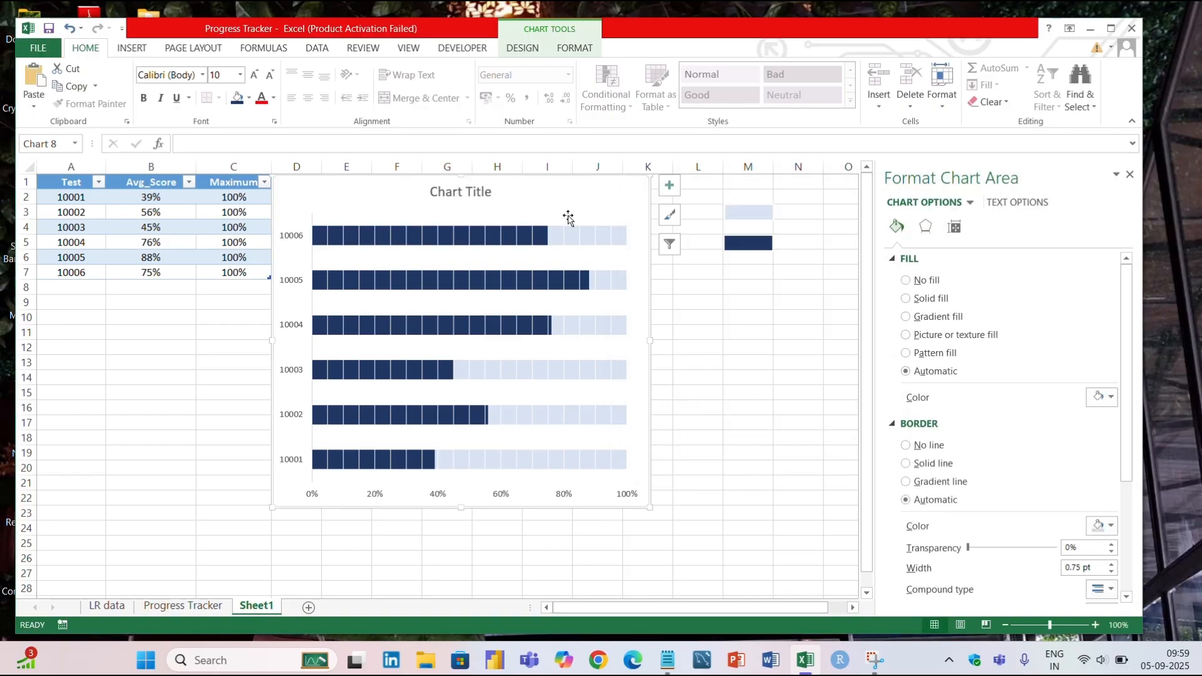
Add data labels to both series of the chart.
right_click(579, 213)
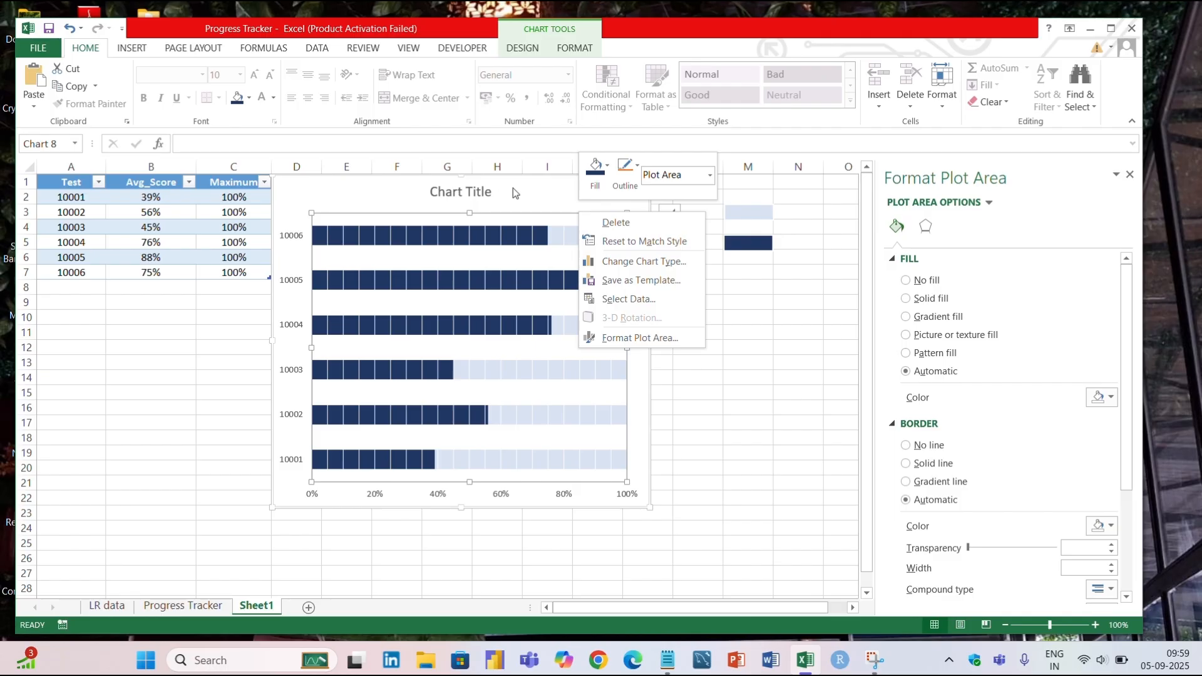
key(Escape)
click(669, 185)
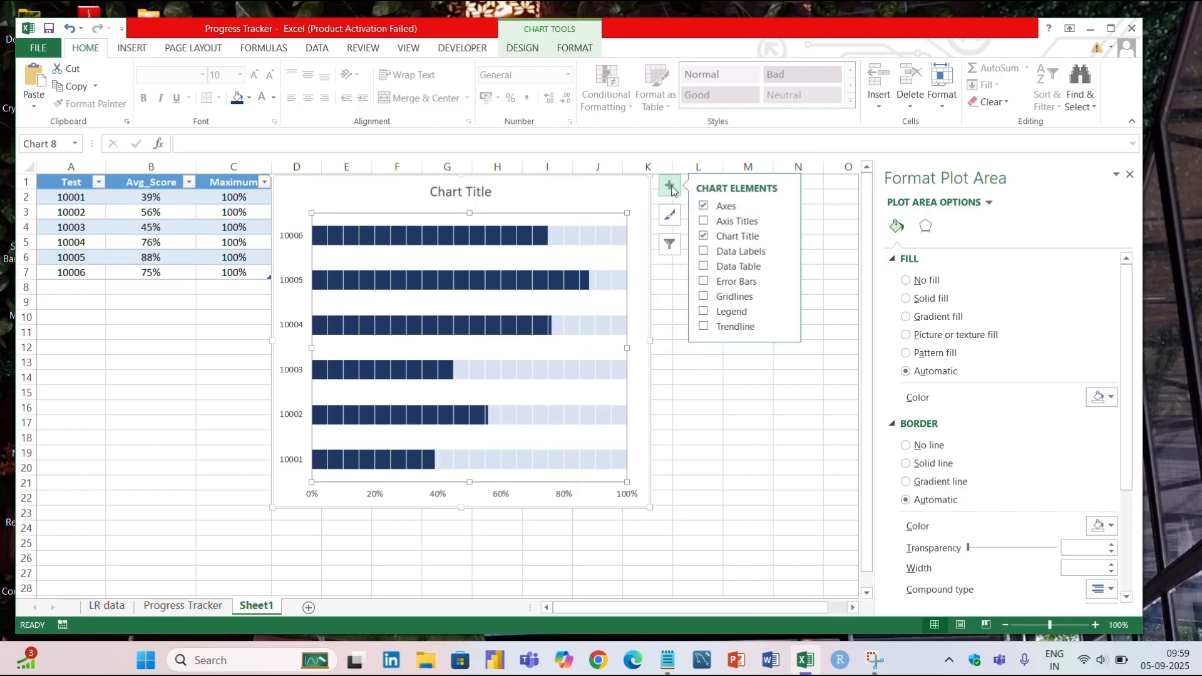
click(776, 252)
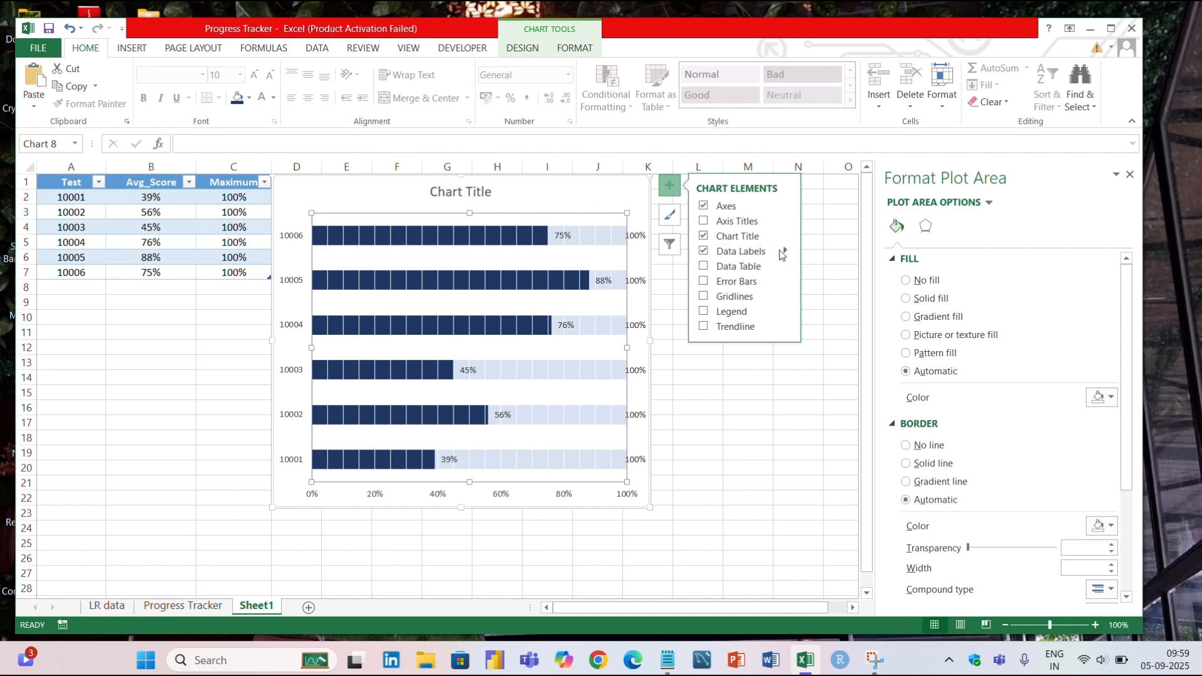
Turn off the leader lines and the value in the Maximum series' data labels.
mouse_move(787, 253)
click(837, 351)
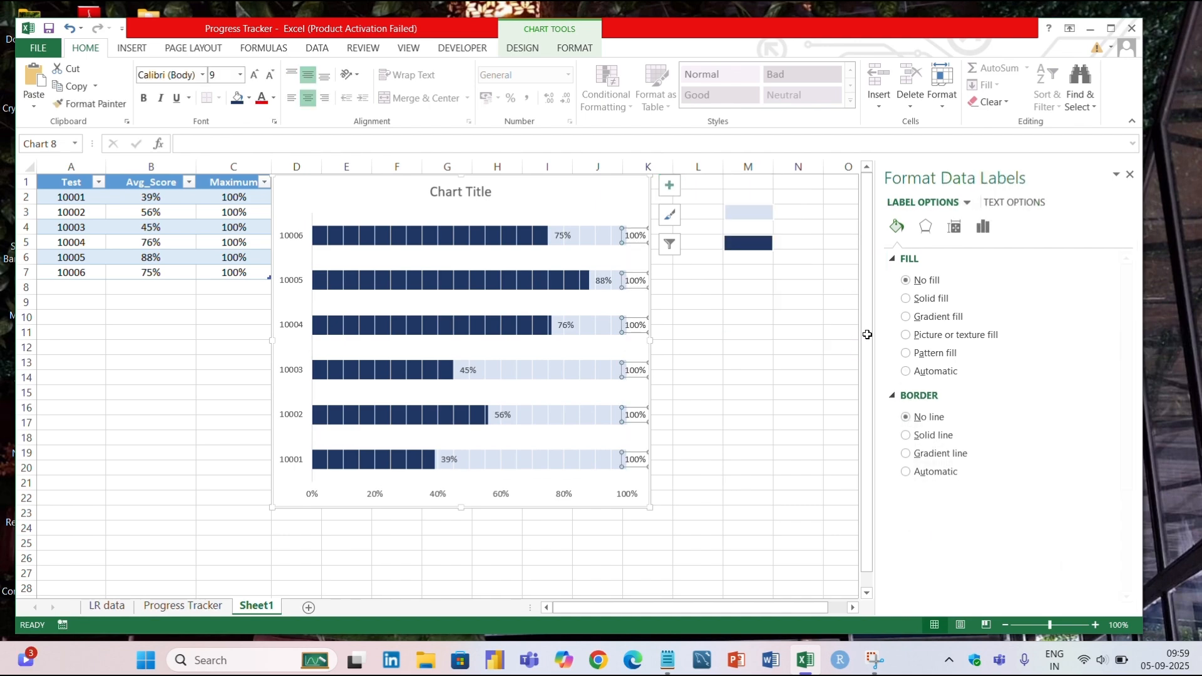
click(982, 226)
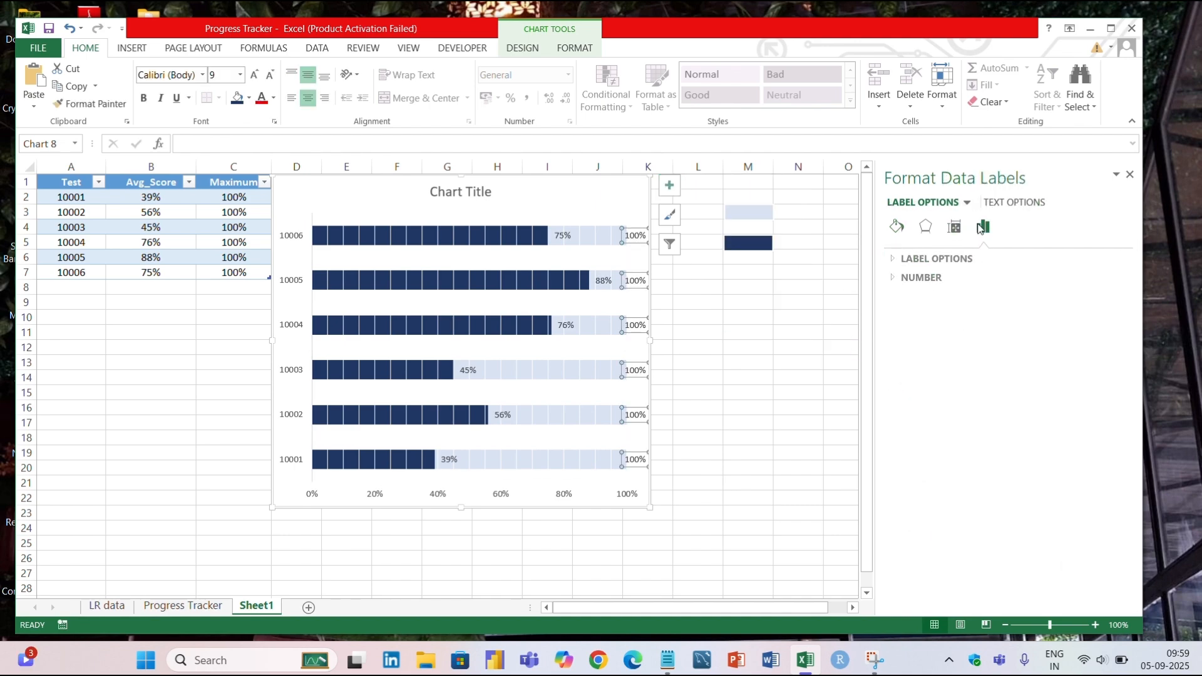
click(925, 258)
click(912, 370)
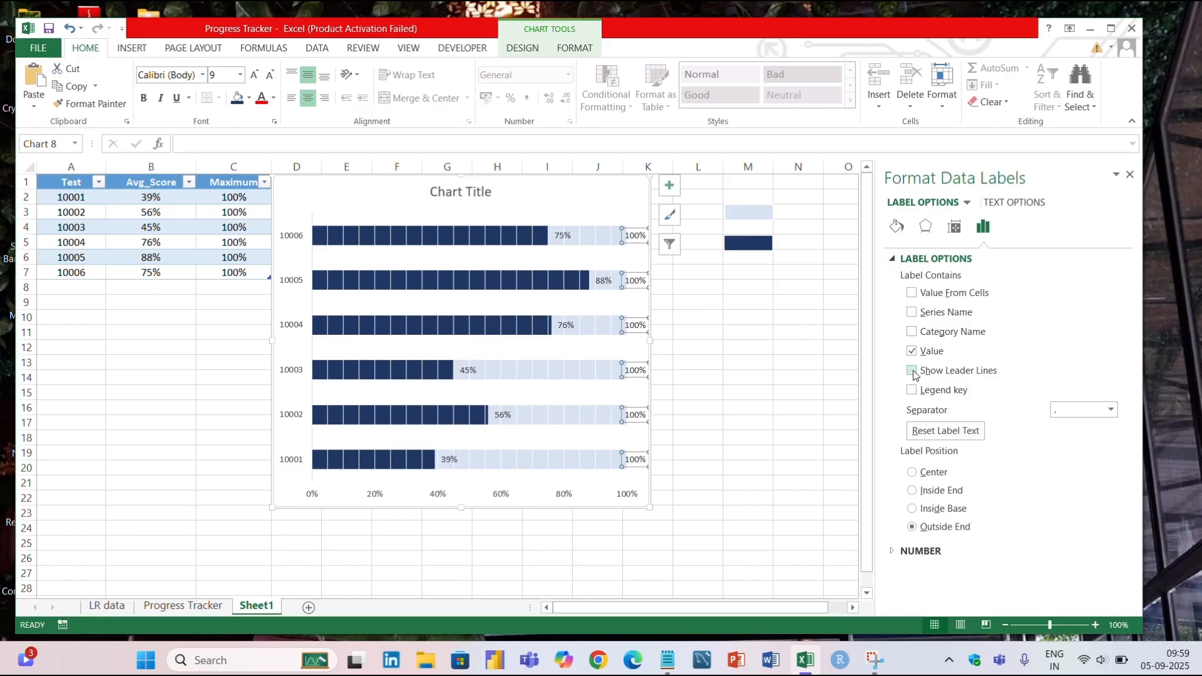
click(912, 351)
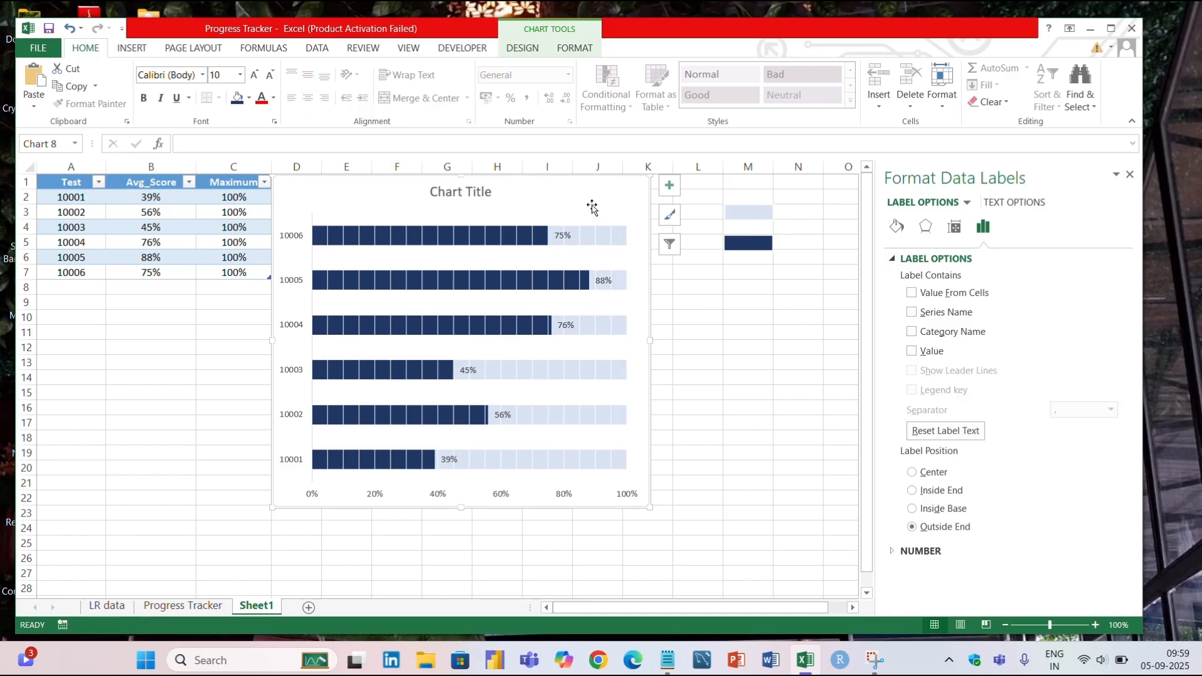
Change the chart title to "Progress of the students over the tests".
click(592, 206)
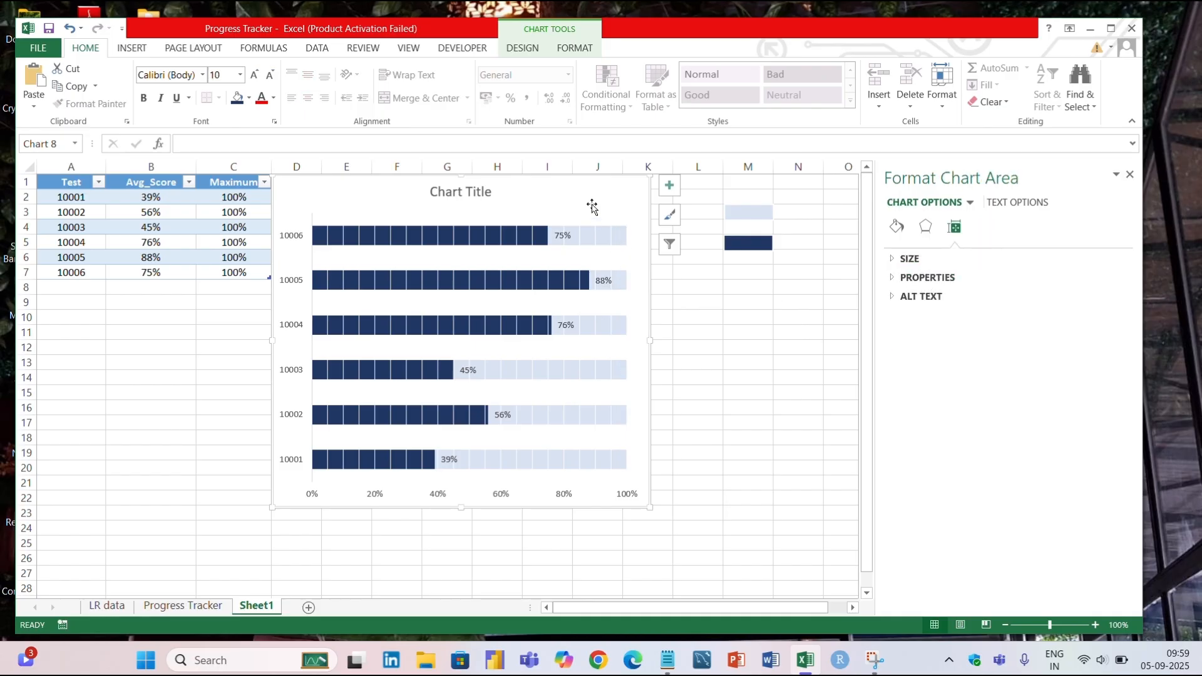
click(293, 237)
click(467, 191)
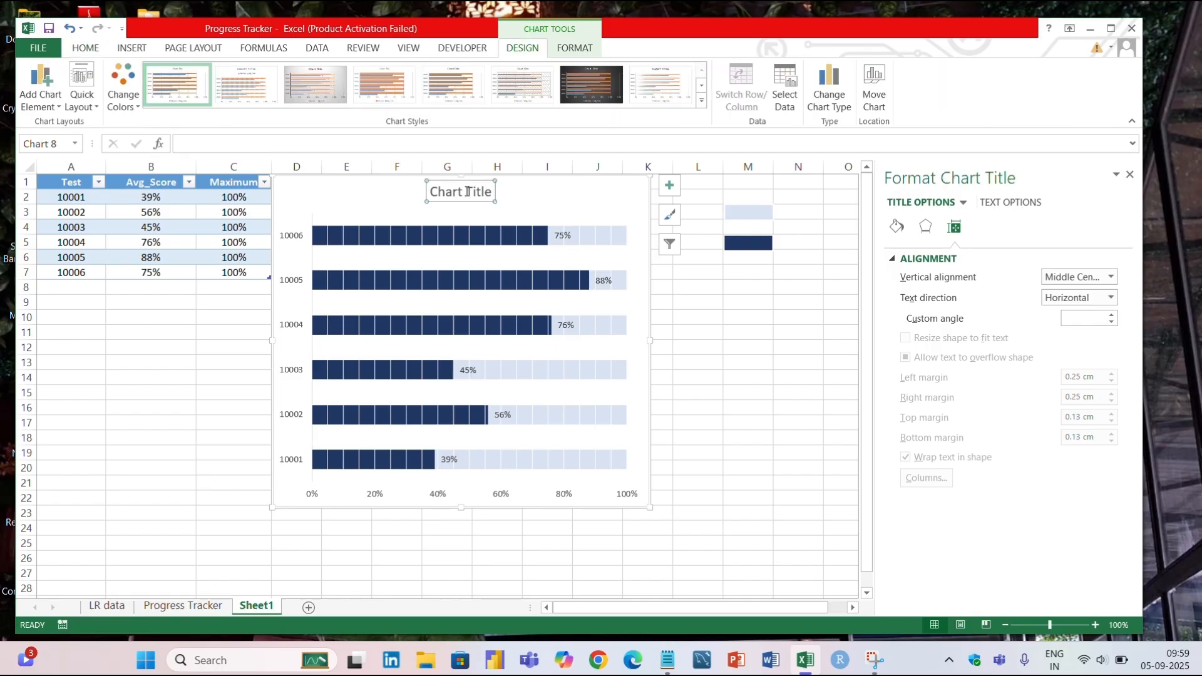
triple_click(481, 192)
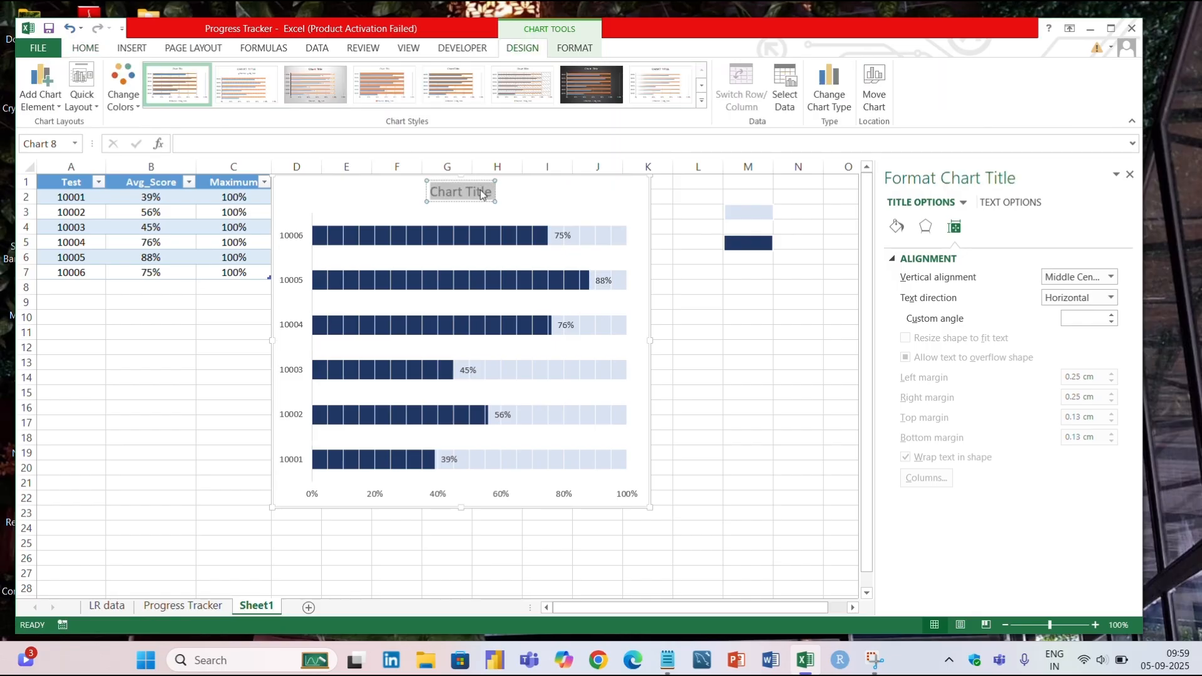
text(Progr)
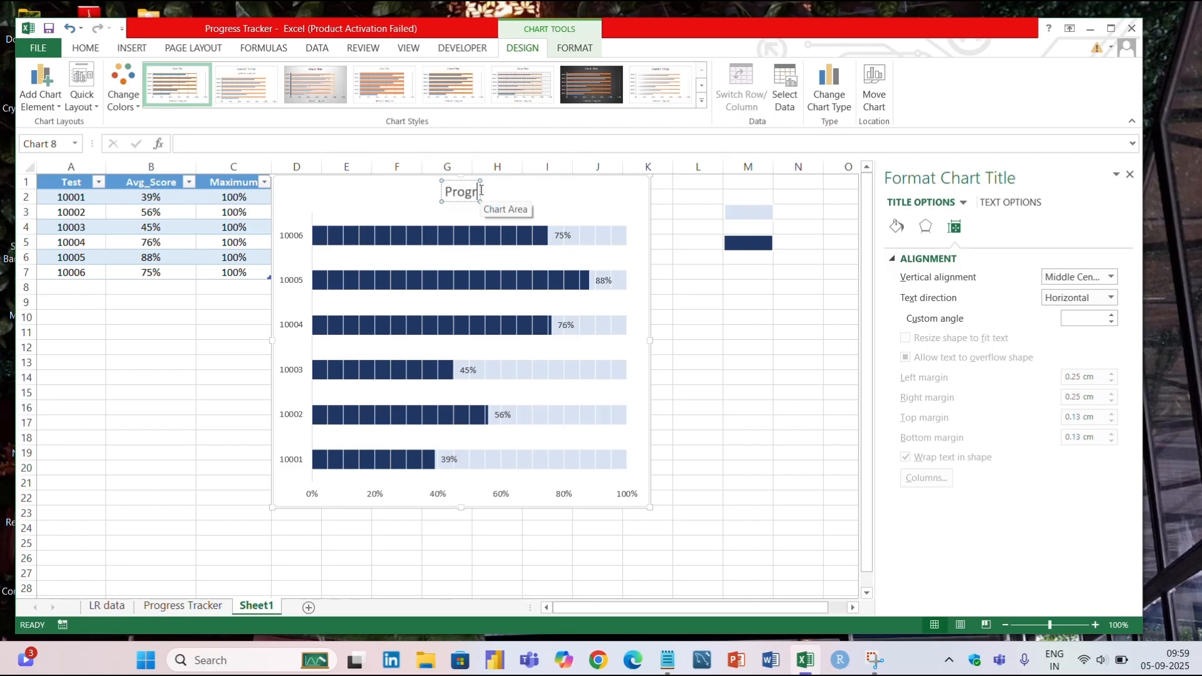
text(ess Inf)
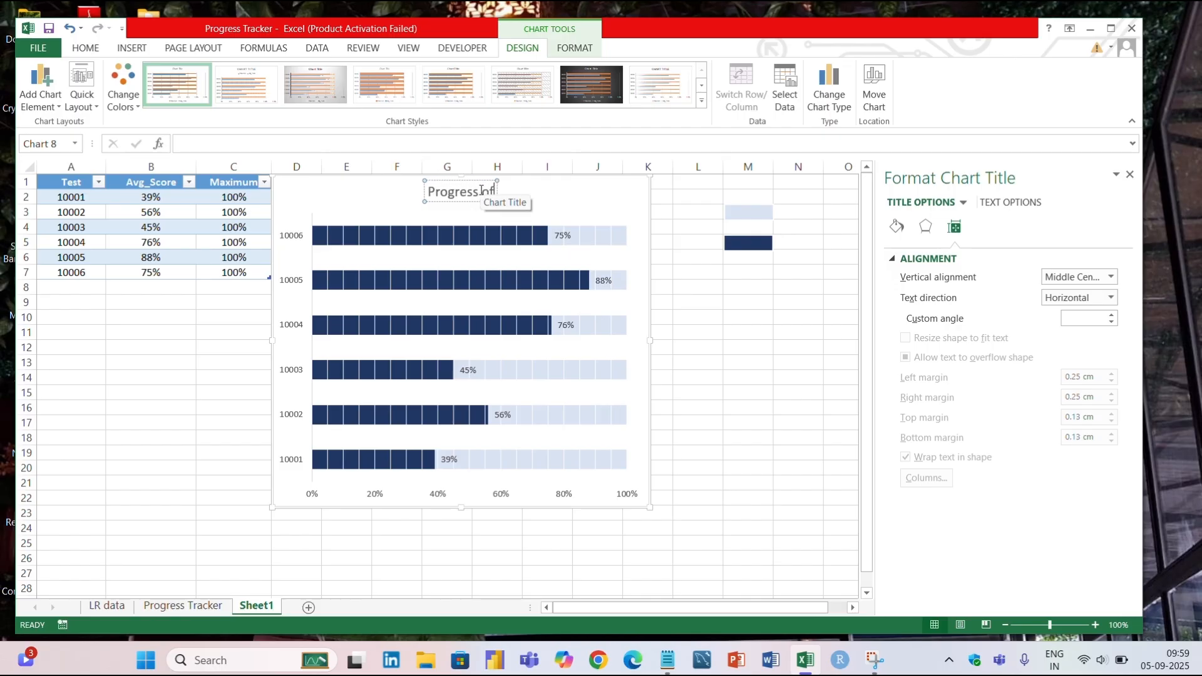
text( the)
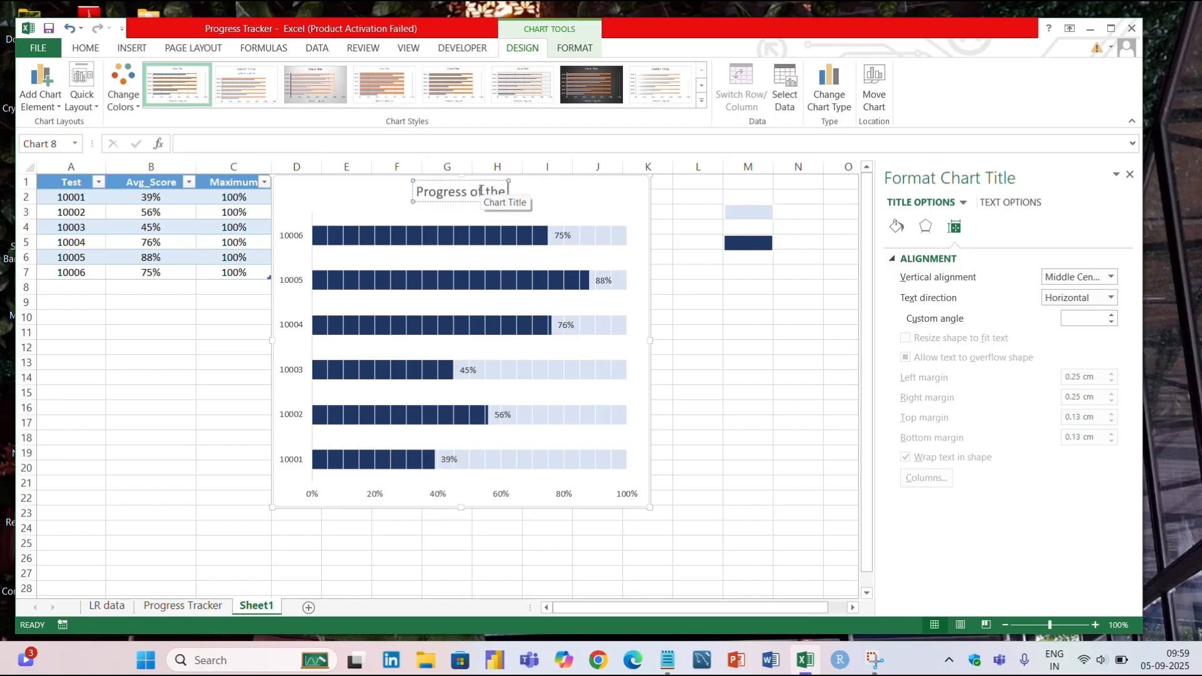
text( students over)
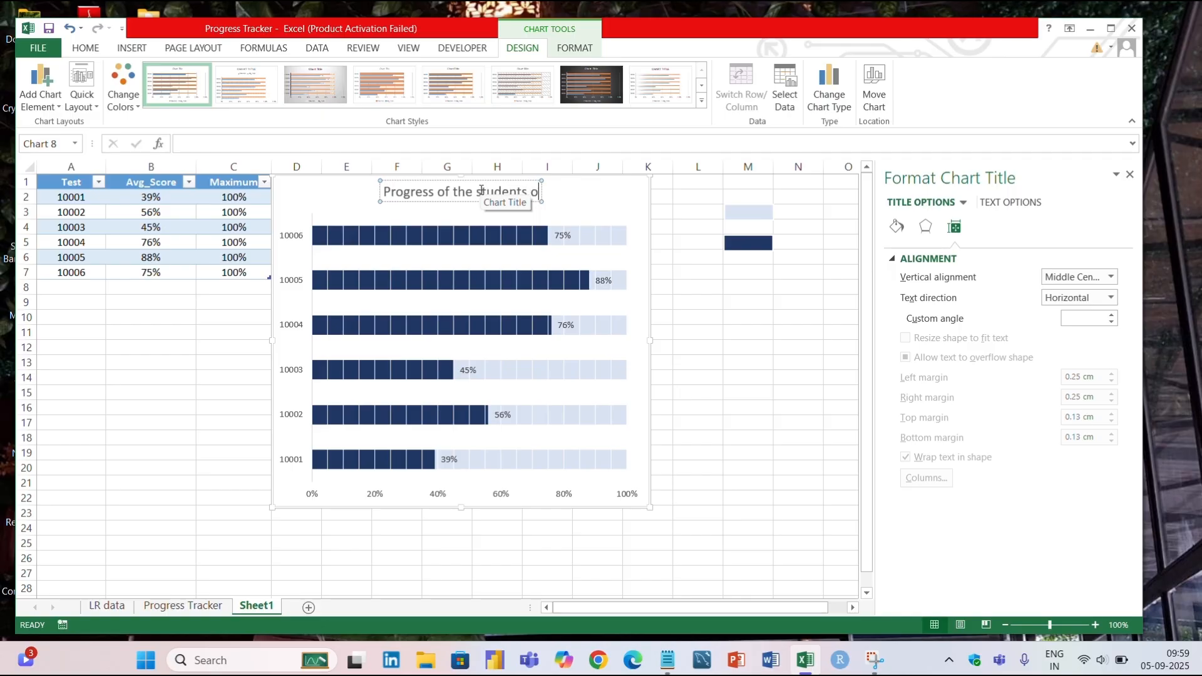
text(e tests)
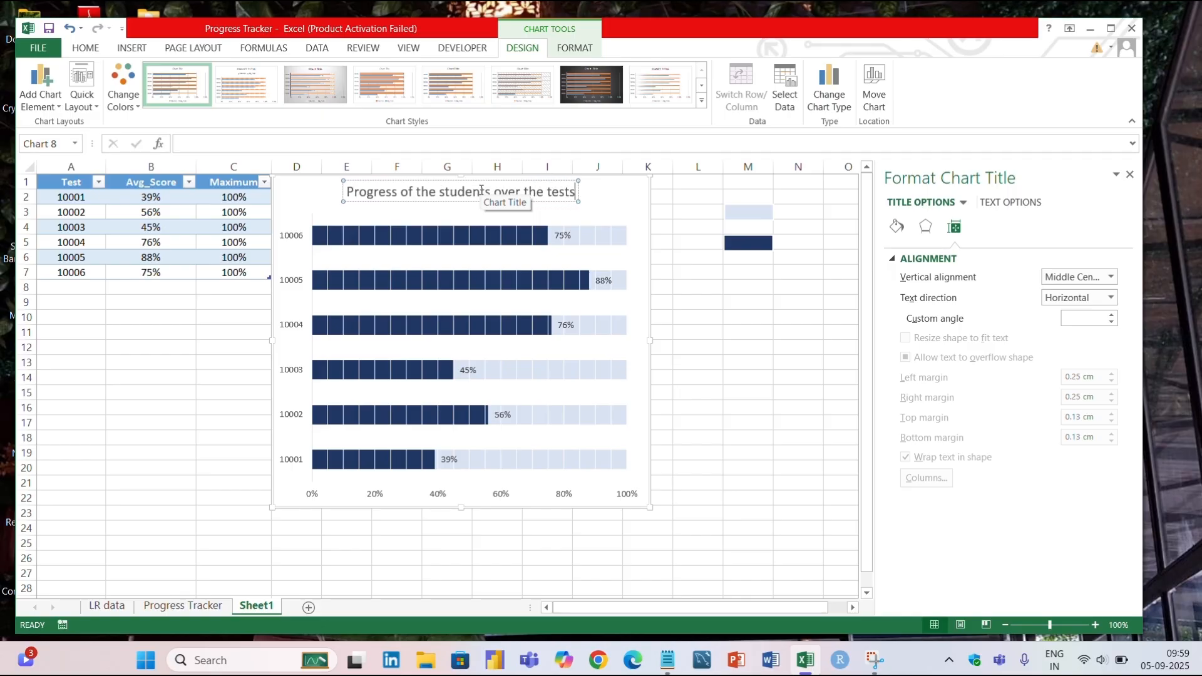
Make the whole chart title bold and give it a light blue fill.
key(ctrl+a)
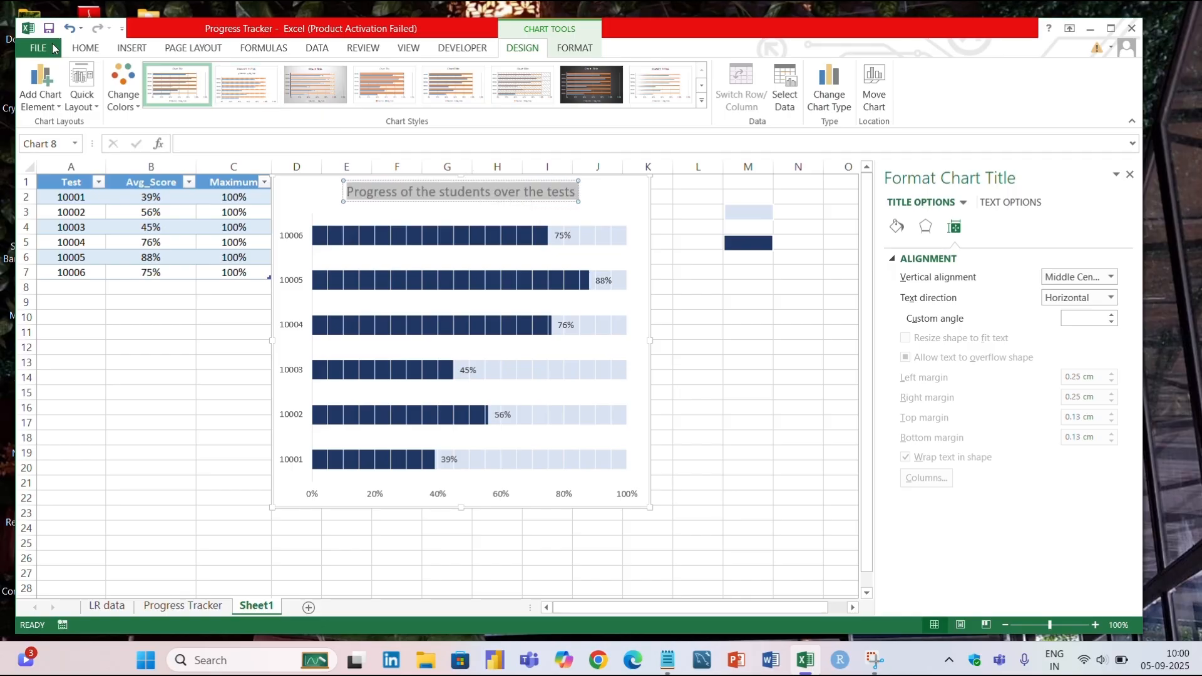
click(93, 53)
click(143, 97)
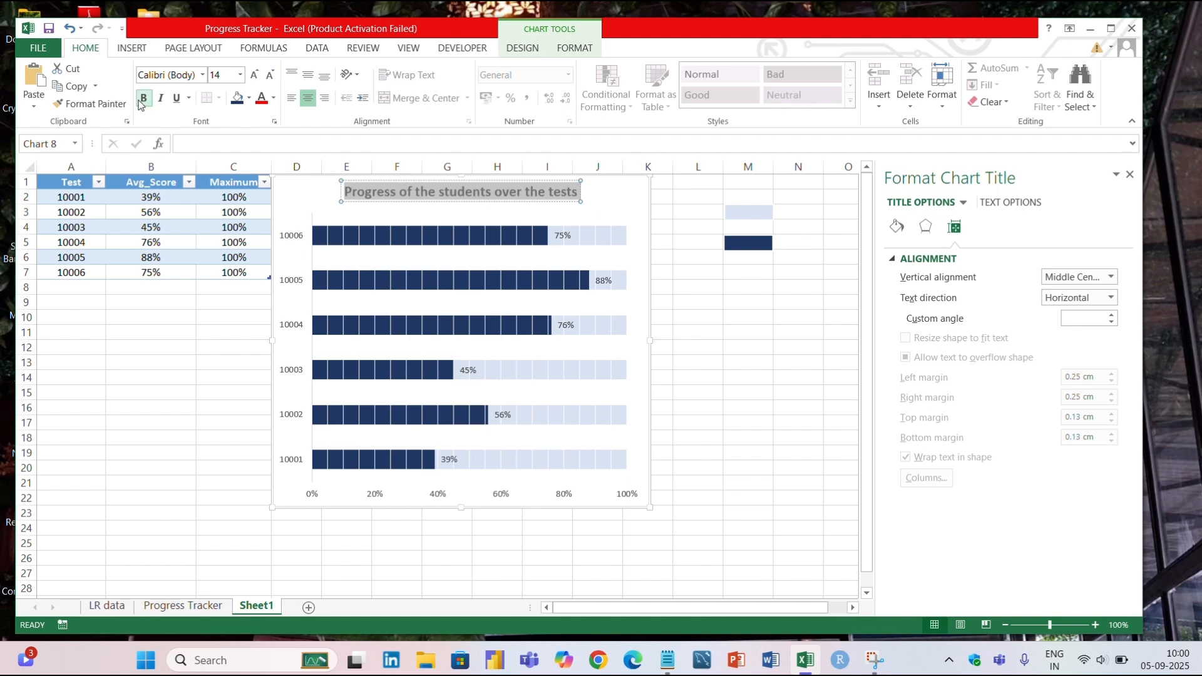
click(249, 99)
click(340, 169)
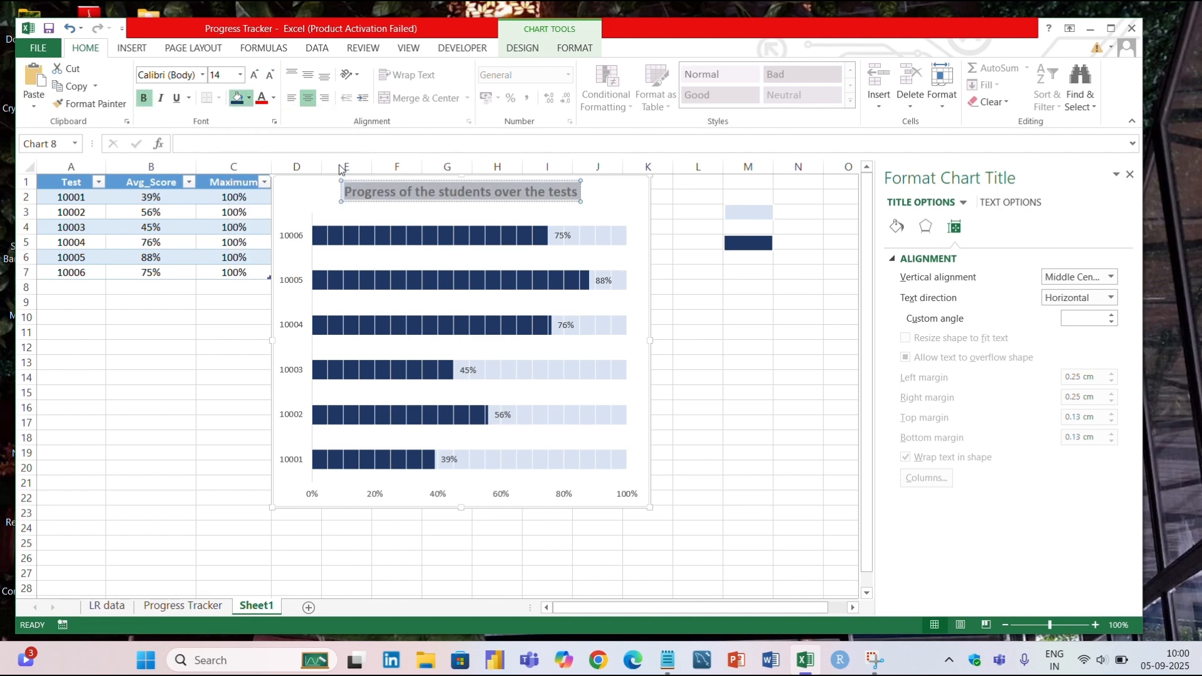
click(602, 209)
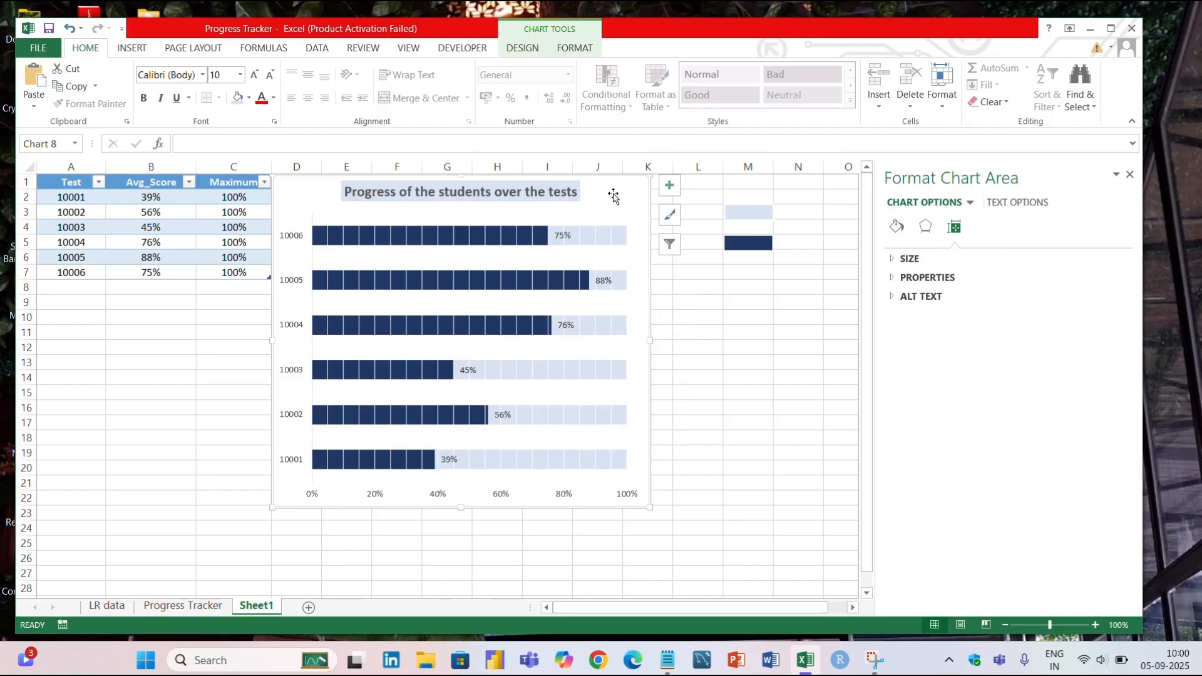
Delete the horizontal percentage axis from the chart.
click(629, 496)
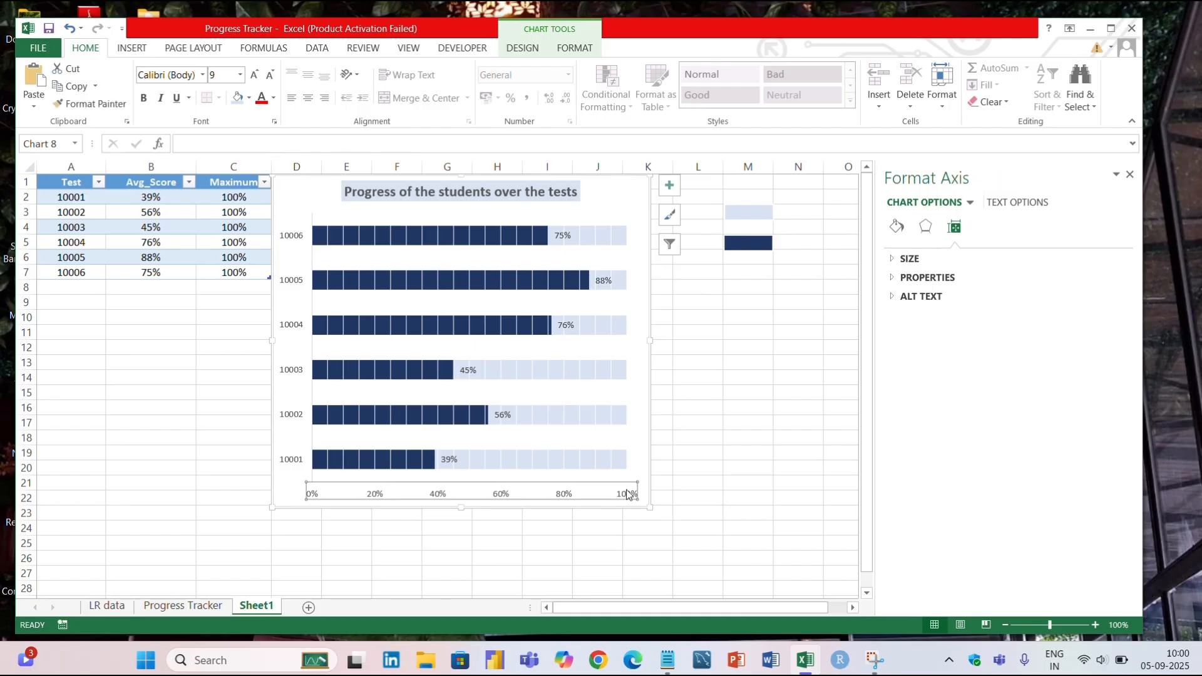
key(Delete)
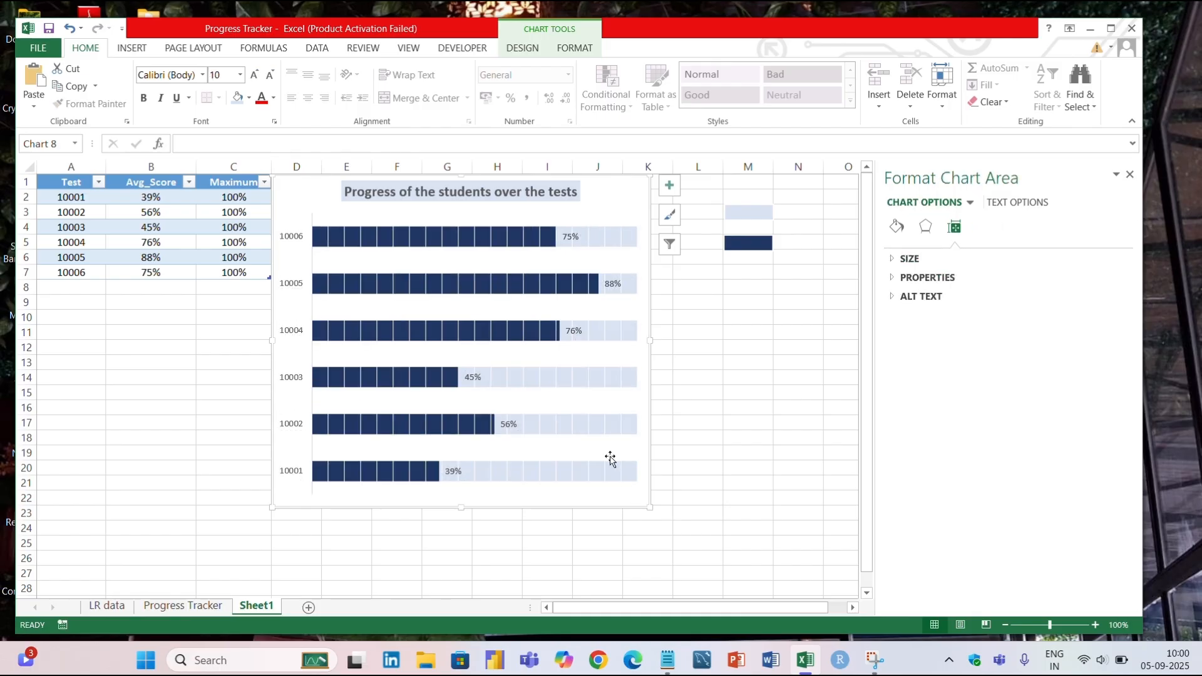